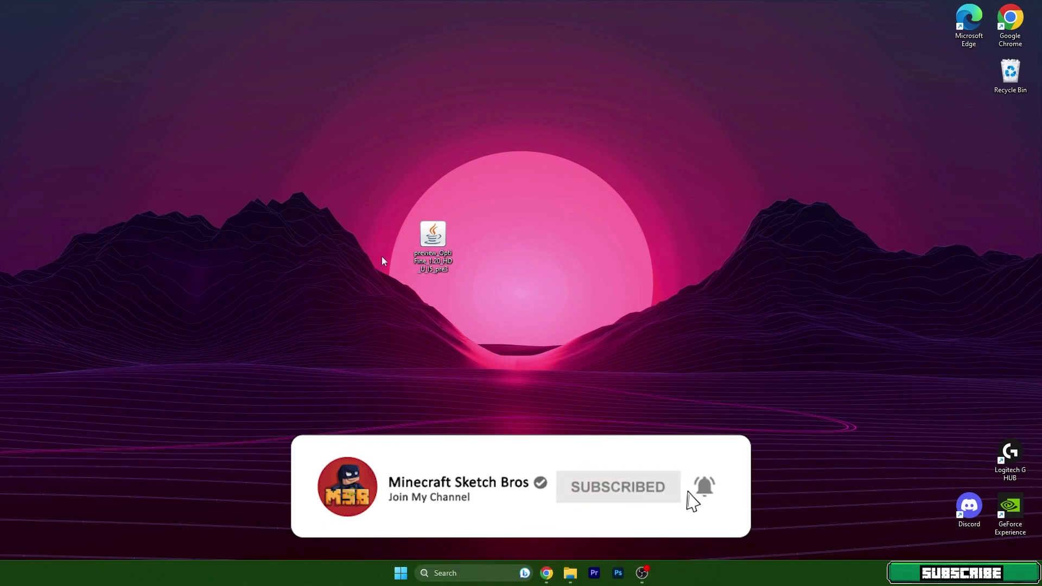
# Move the preview_OptiFine_1.20 installer icon from the desktop centre further left
pyautogui.moveTo(365, 212); pyautogui.dragTo(494, 303)
pyautogui.click(494, 303)
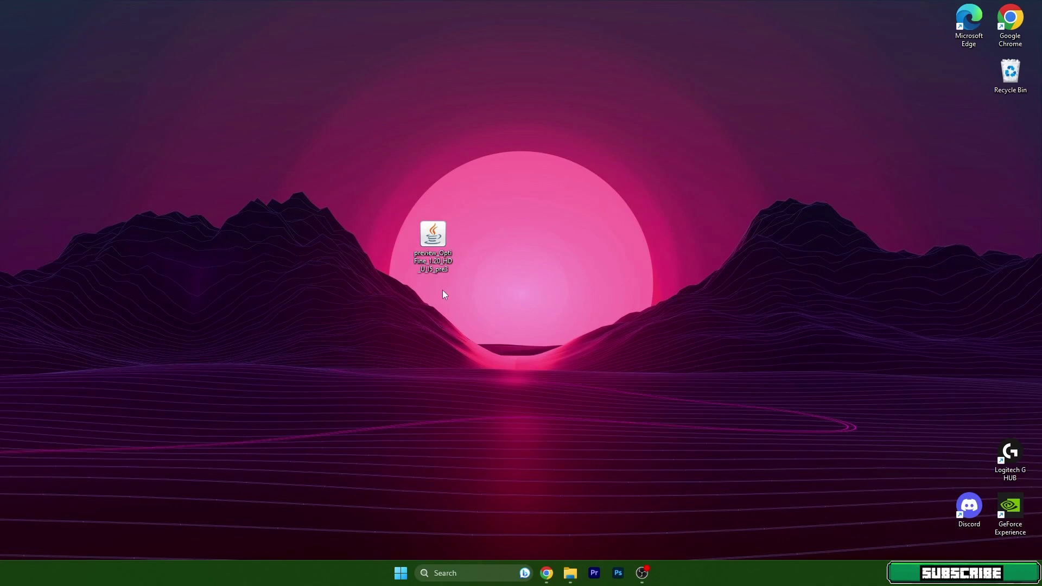
pyautogui.moveTo(399, 234); pyautogui.dragTo(484, 286)
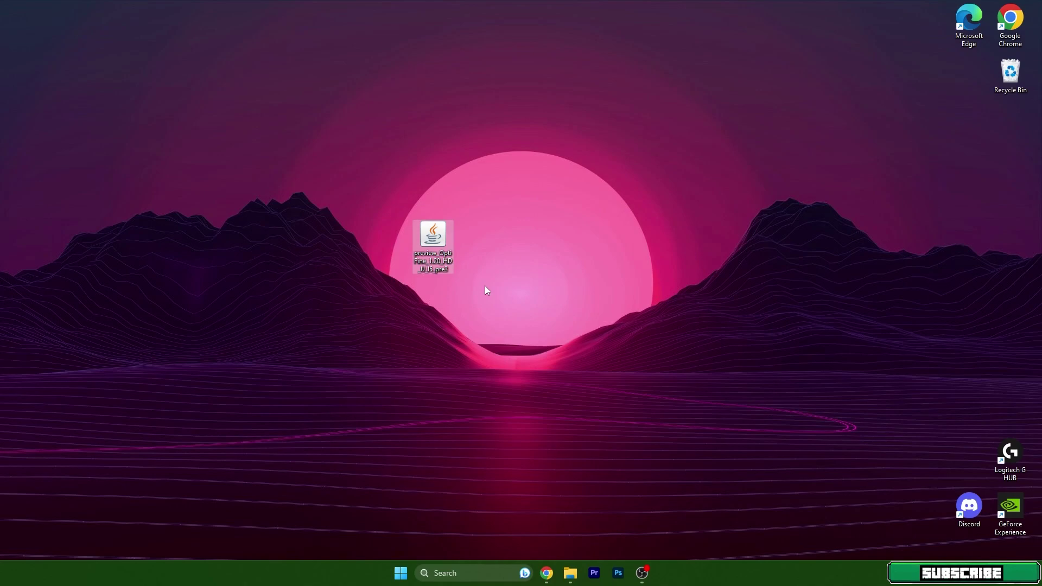
pyautogui.moveTo(433, 239); pyautogui.dragTo(379, 196)
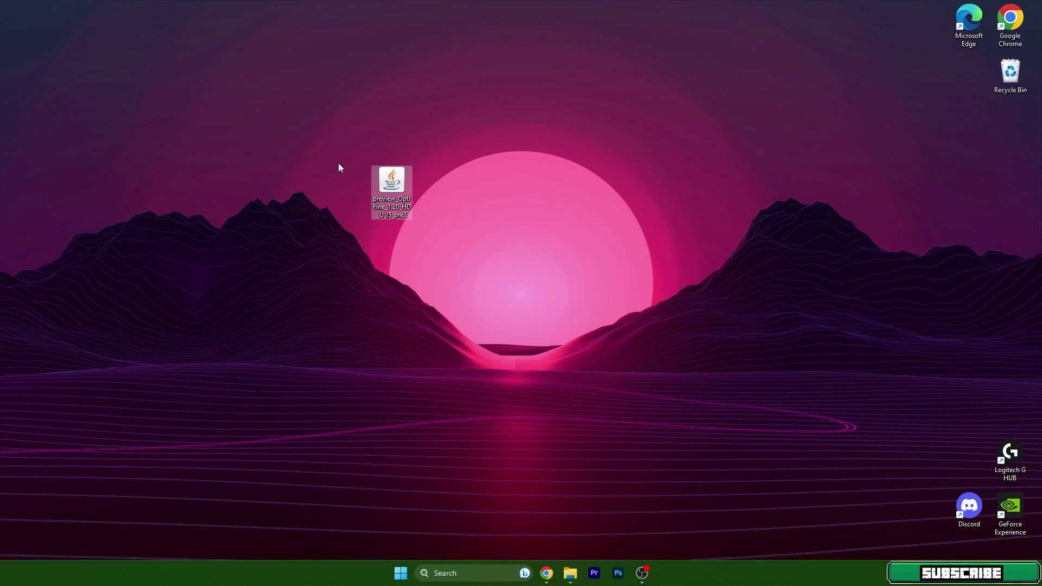
pyautogui.moveTo(390, 181); pyautogui.dragTo(307, 236)
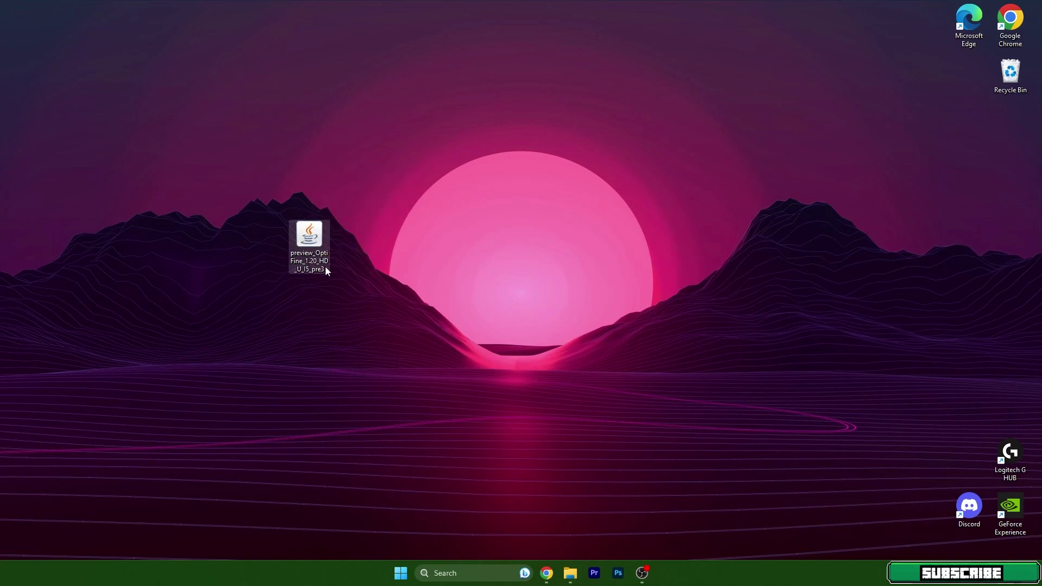
# Open the Roaming AppData folder with a %appdata% Windows search
pyautogui.click(466, 575)
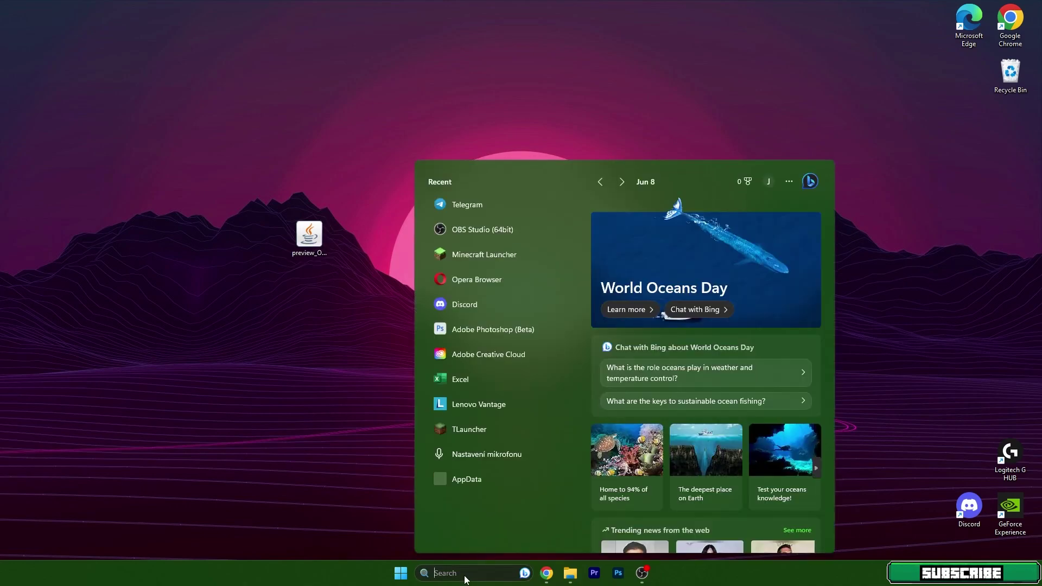
pyautogui.write('%%')
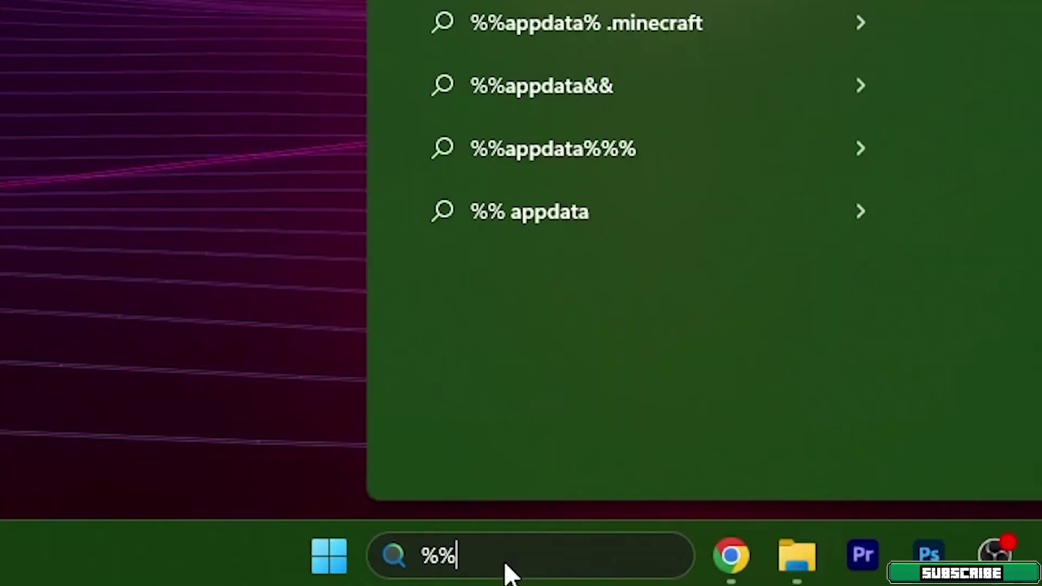
pyautogui.press('BackSpace')
pyautogui.write('appdata%')
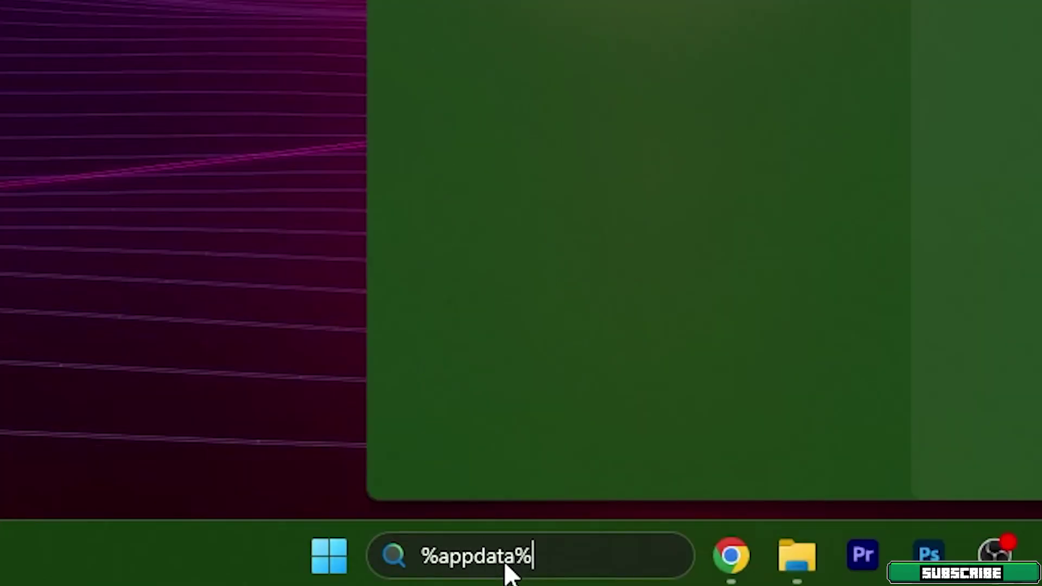
pyautogui.press('Return')
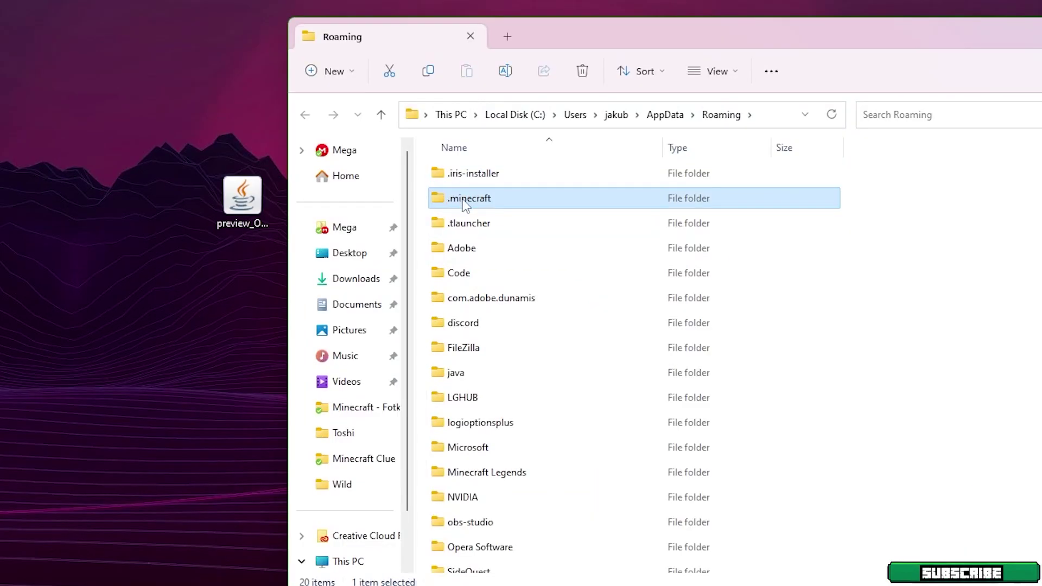
# Open .minecraft\versions and launch the OptiFine 1.20 installer from the desktop
pyautogui.doubleClick(480, 235)
pyautogui.scroll(-5, 502, 343)
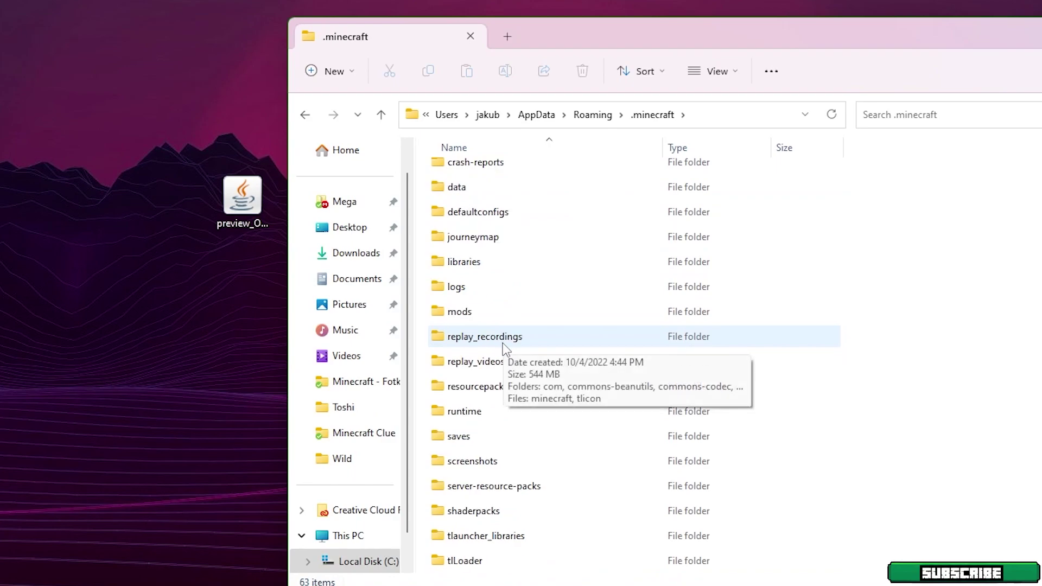
pyautogui.doubleClick(465, 436)
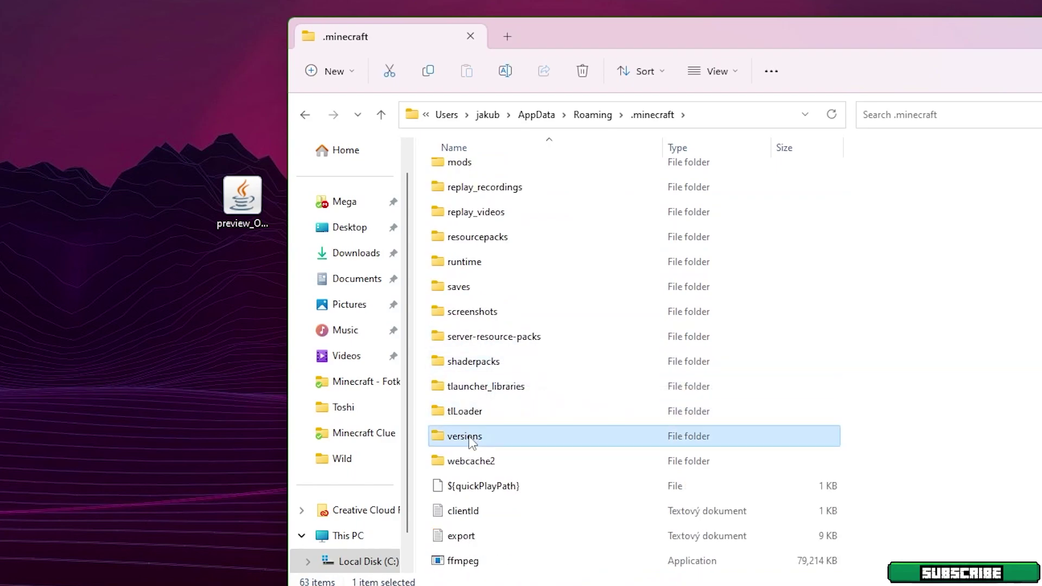
pyautogui.doubleClick(239, 209)
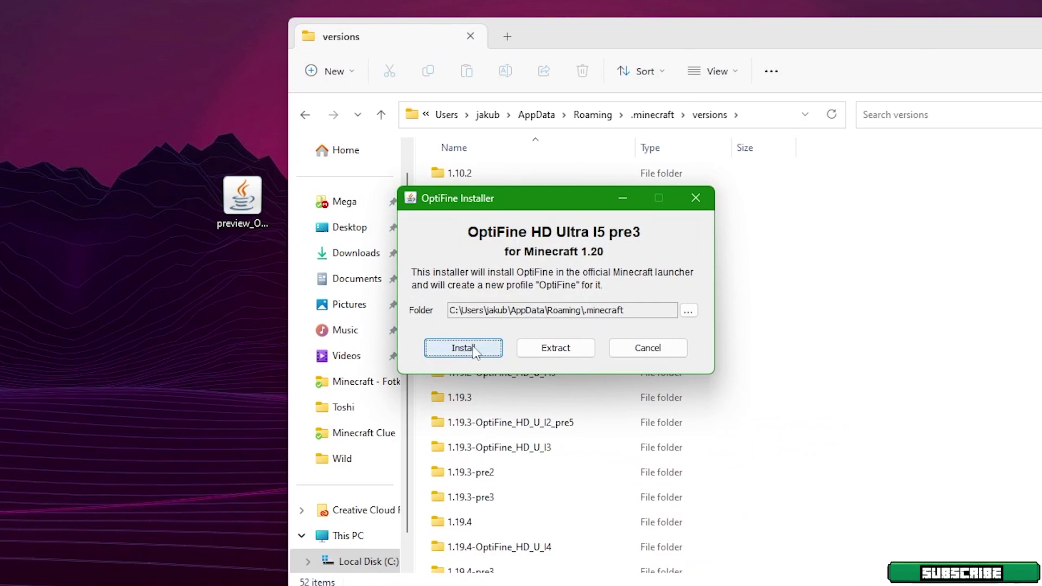
# Install OptiFine, confirm the 1.20-OptiFine_HD_U_I5_pre3 folder in versions, then show the desktop
pyautogui.click(474, 347)
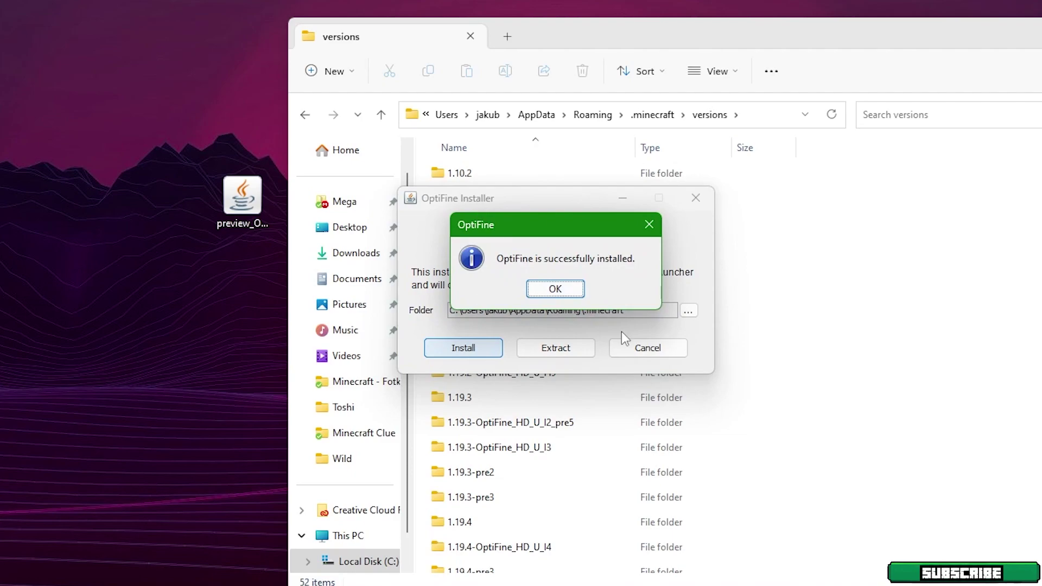
pyautogui.click(553, 287)
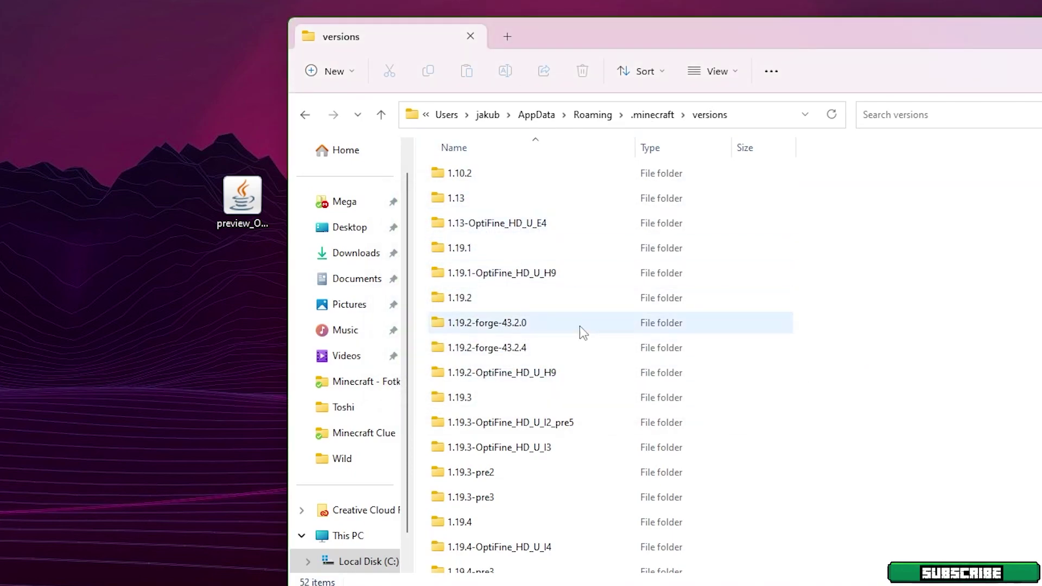
pyautogui.scroll(-4, 597, 328)
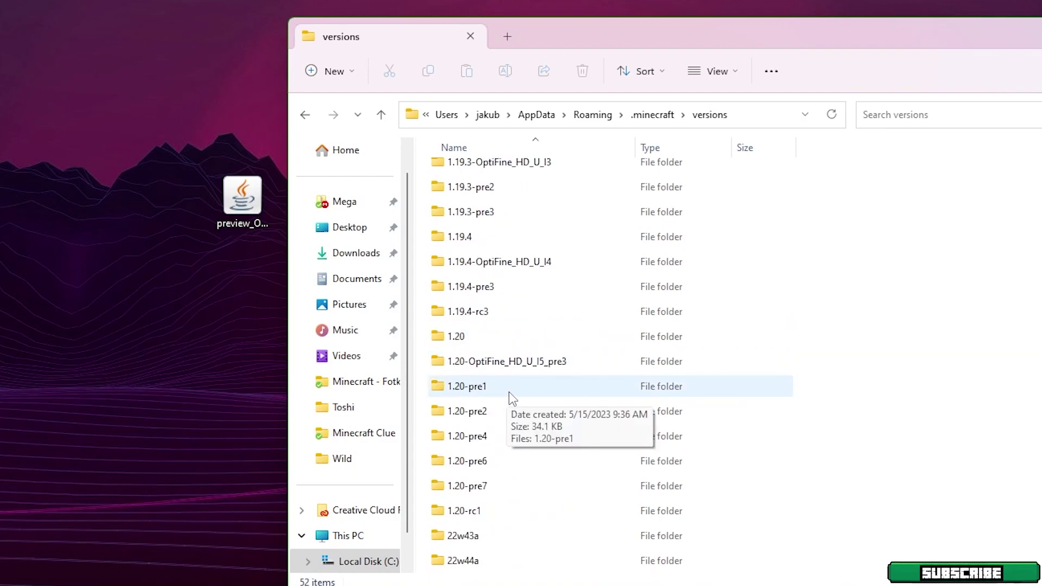
pyautogui.click(458, 364)
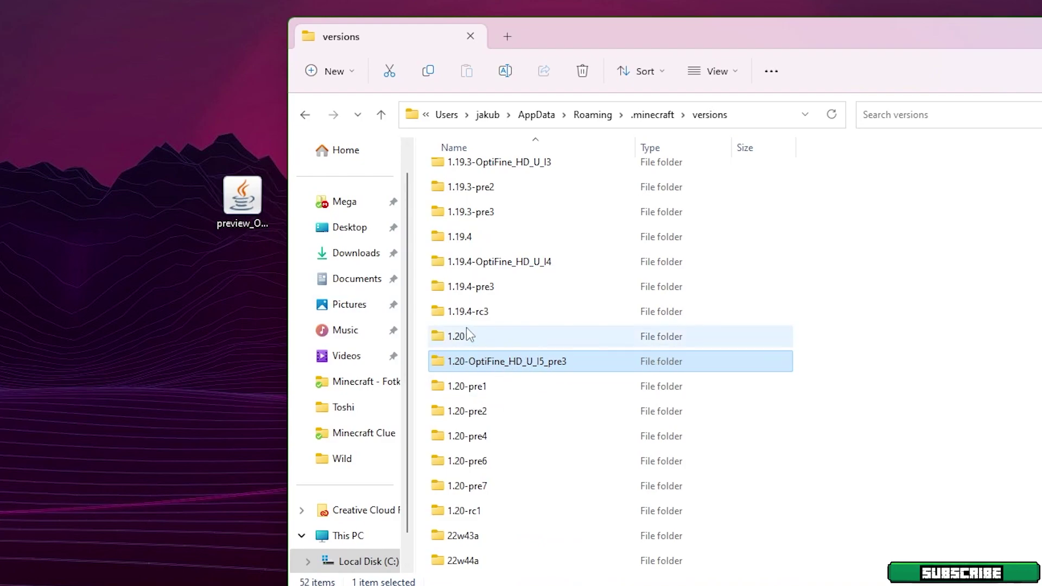
pyautogui.press('super+d')
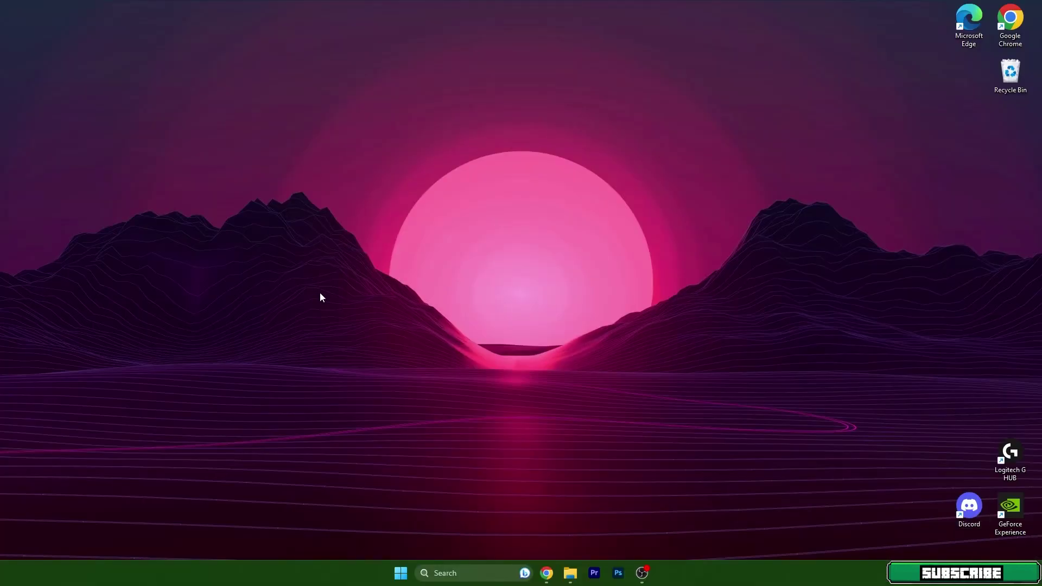
# Start and maximize Minecraft Launcher, keep OptiFine selected, and view the Installations list
pyautogui.click(402, 573)
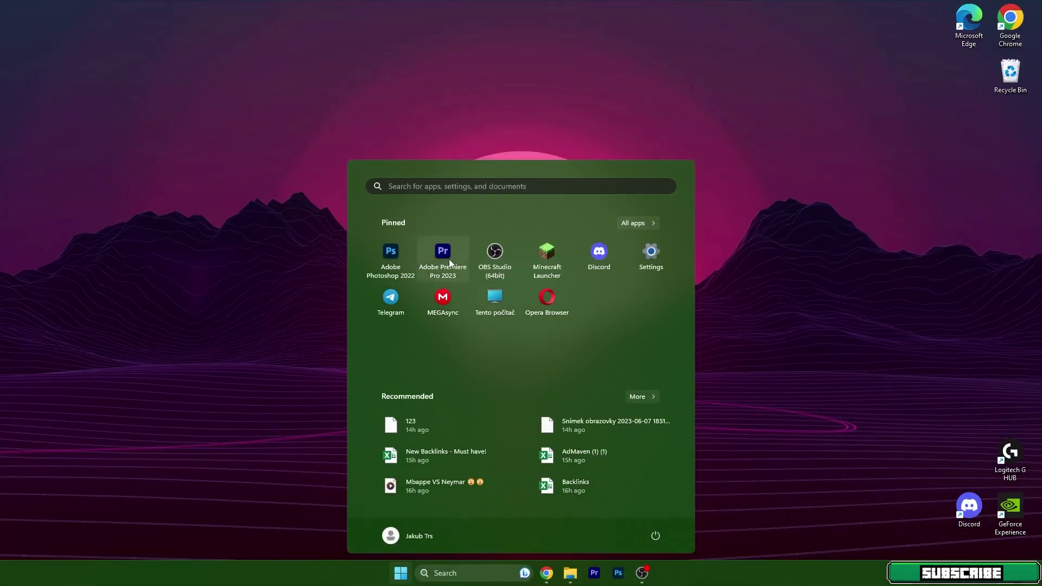
pyautogui.press('Escape')
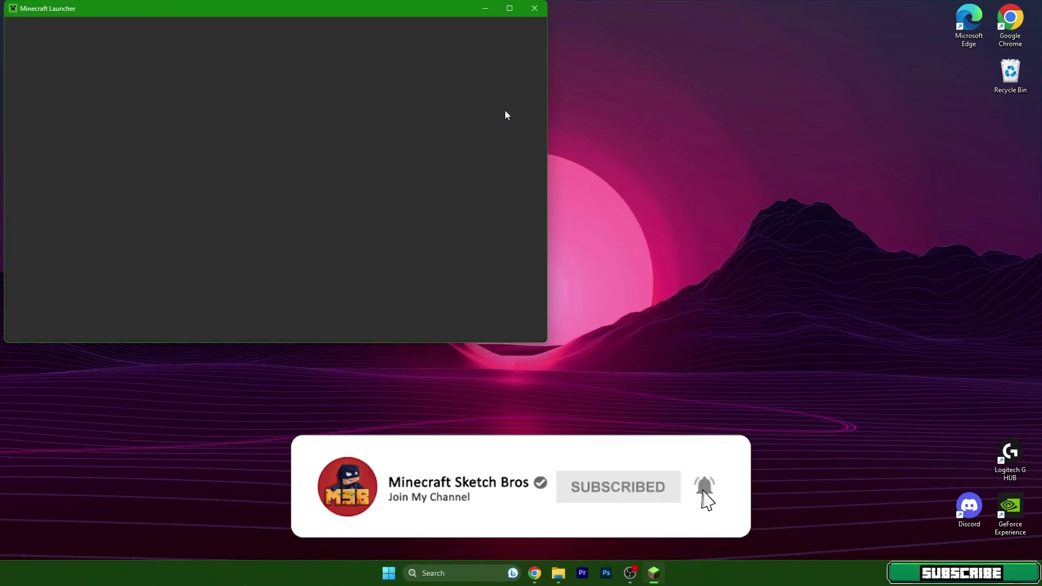
pyautogui.click(509, 8)
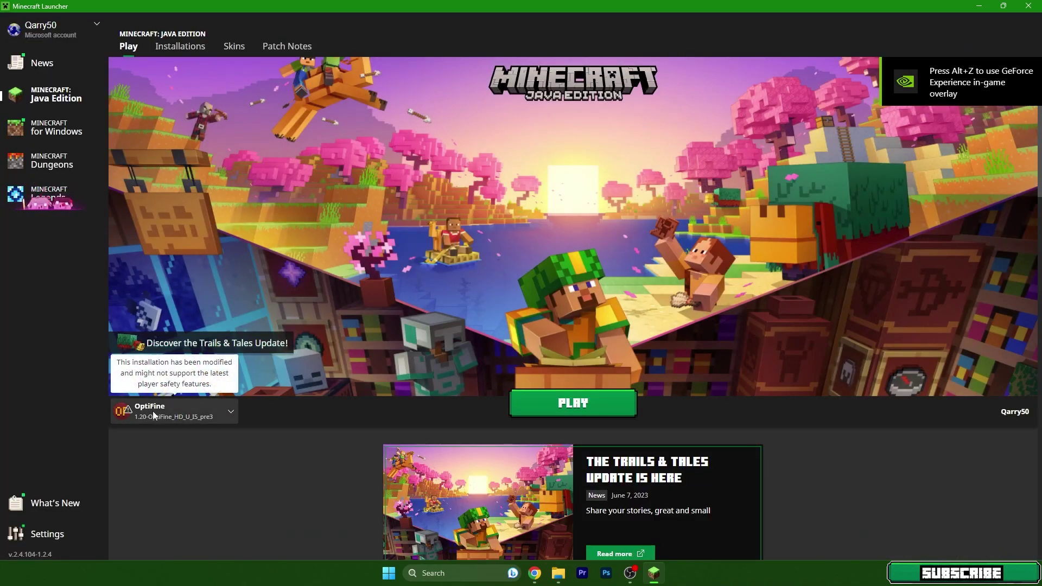
pyautogui.click(168, 406)
pyautogui.click(167, 406)
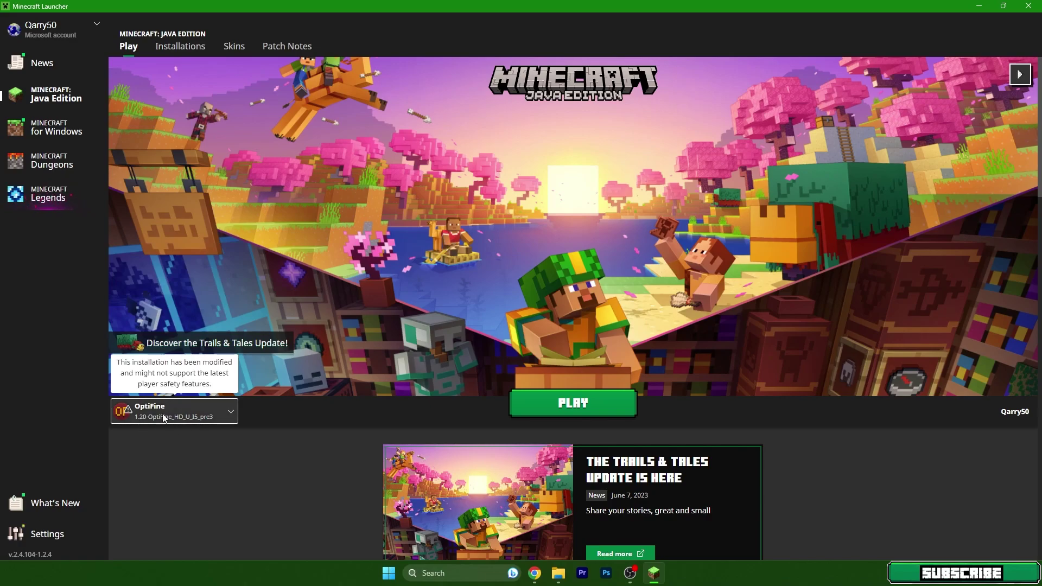
pyautogui.click(183, 49)
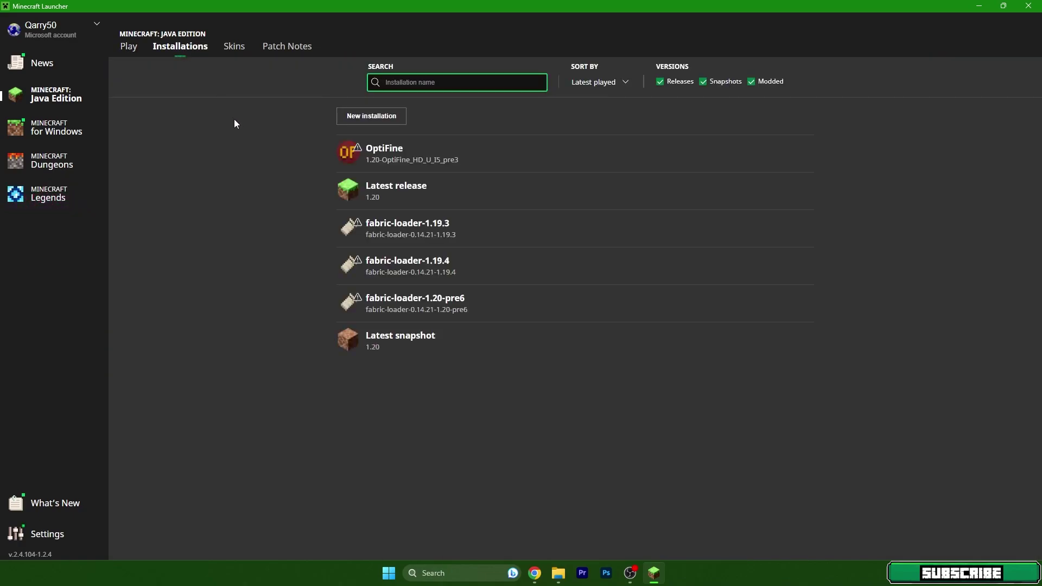
pyautogui.moveTo(430, 140)
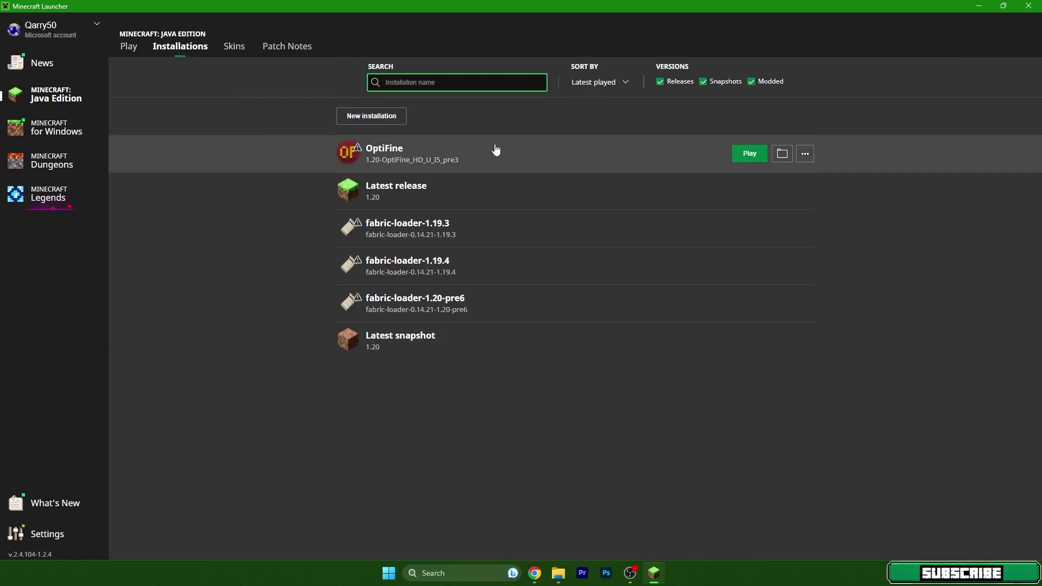
# Edit the OptiFine installation's More Options, leaving the JVM memory argument at -Xmx8G
pyautogui.click(803, 157)
pyautogui.click(794, 178)
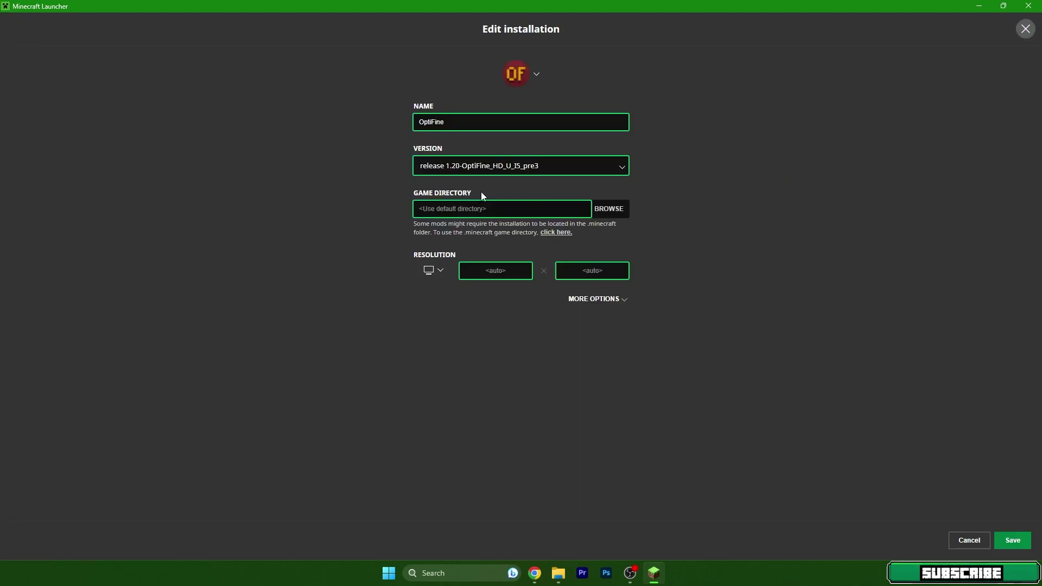
pyautogui.click(609, 302)
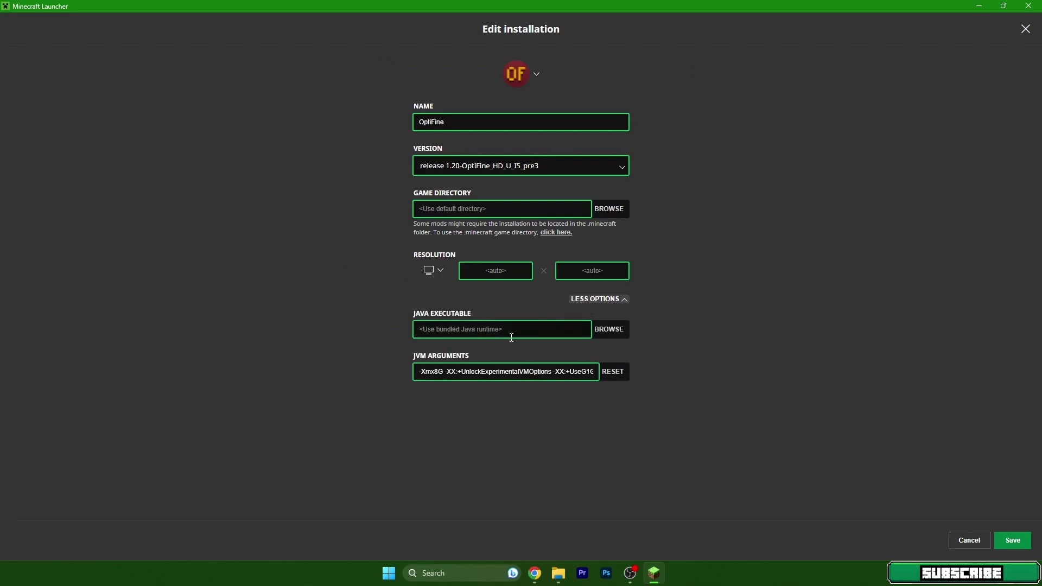
pyautogui.click(440, 373)
pyautogui.press('BackSpace')
pyautogui.write('2')
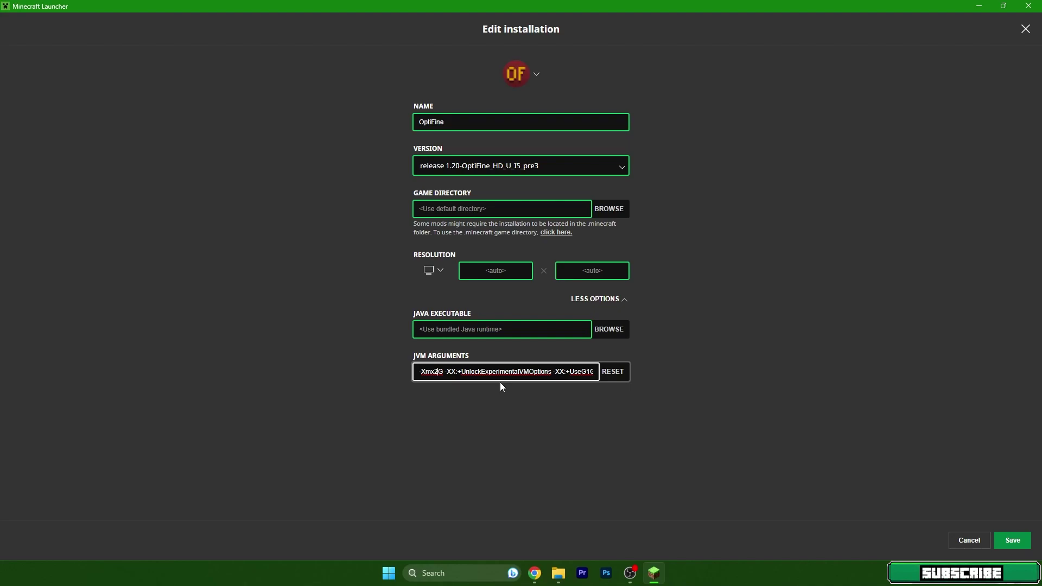
pyautogui.press('BackSpace')
pyautogui.write('8')
# Save the installation, launch OptiFine 1.20 past the modded-game risk warning, and maximize Minecraft
pyautogui.click(1011, 540)
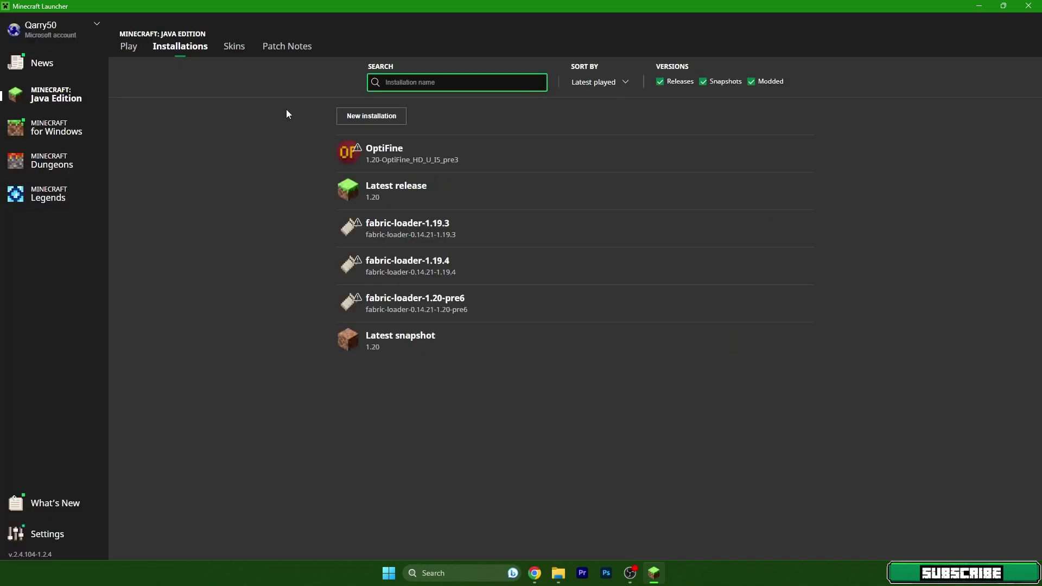
pyautogui.click(129, 48)
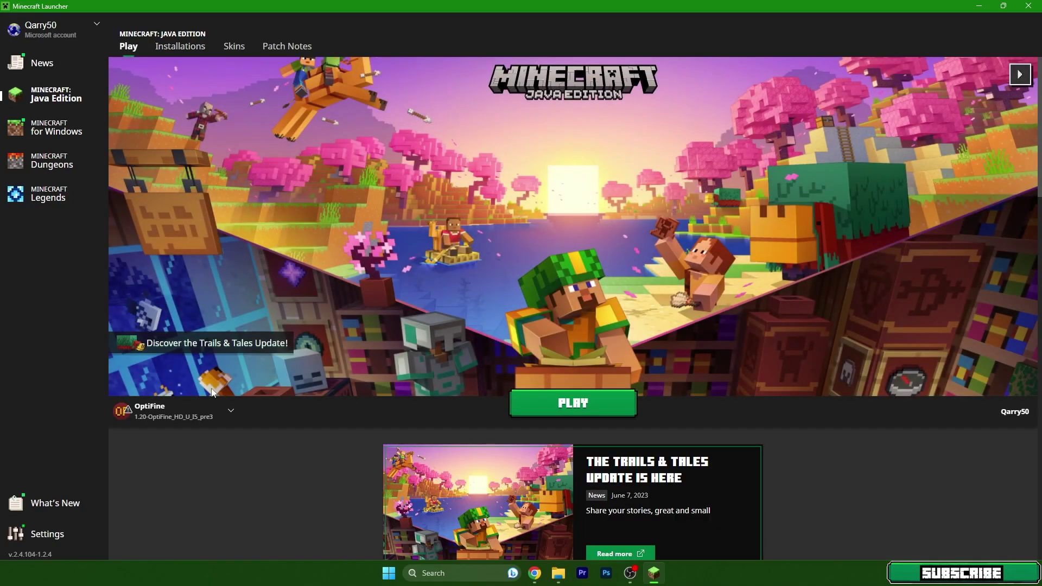
pyautogui.click(576, 409)
pyautogui.click(511, 304)
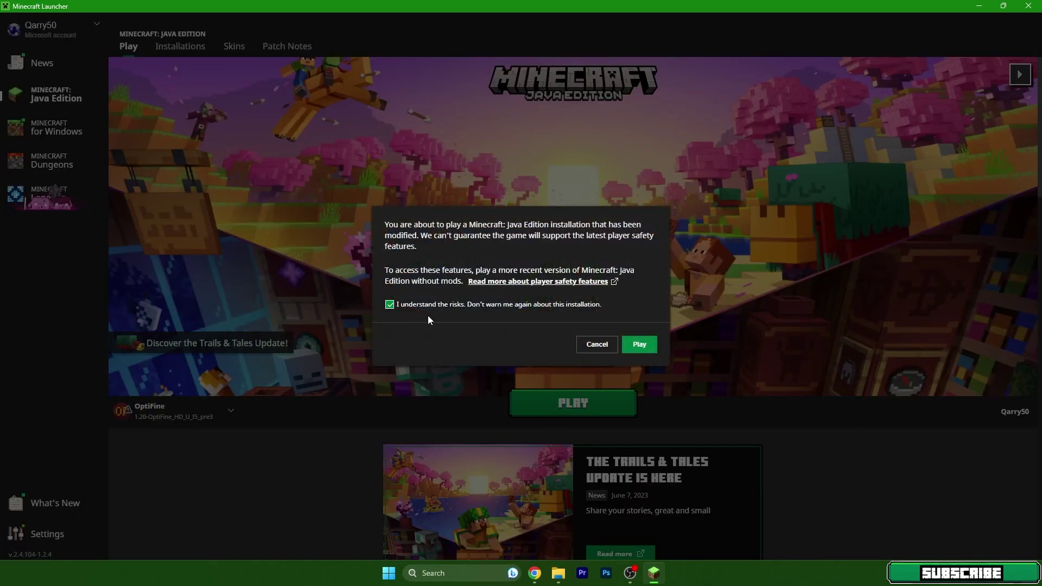
pyautogui.click(639, 344)
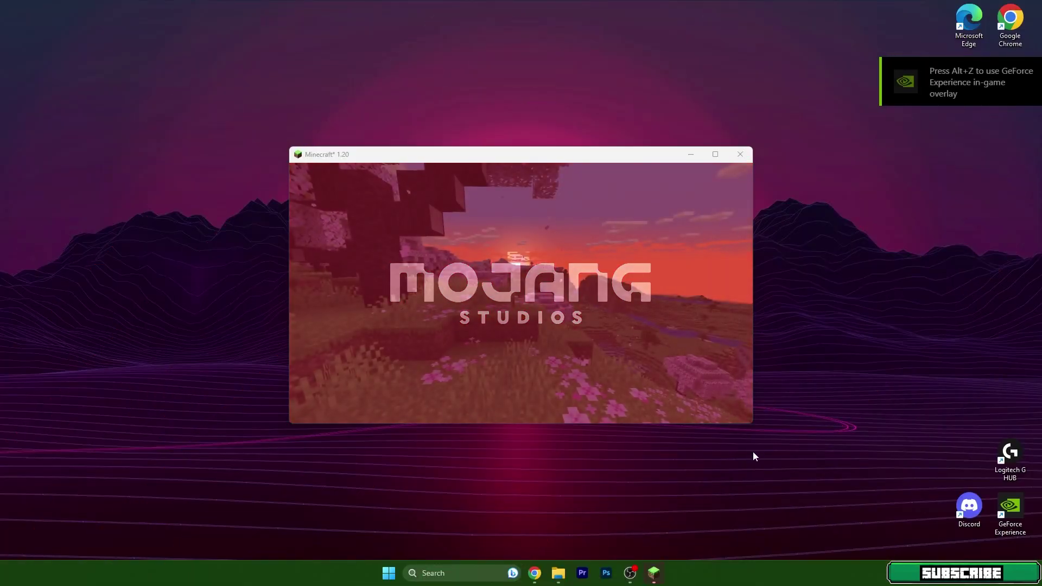
pyautogui.click(715, 154)
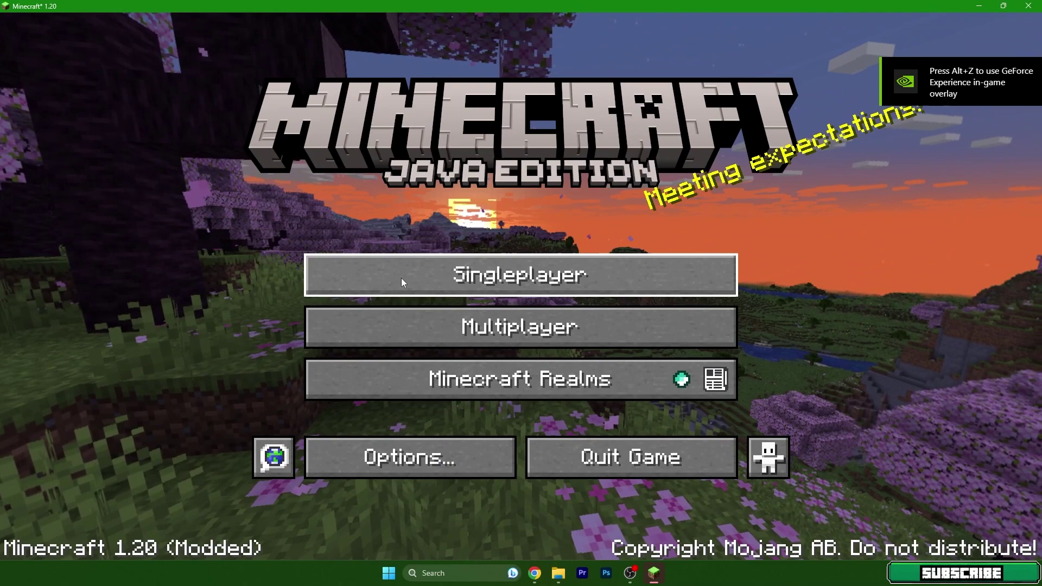
# Open Singleplayer and load the Sherlock world
pyautogui.click(401, 278)
pyautogui.doubleClick(379, 168)
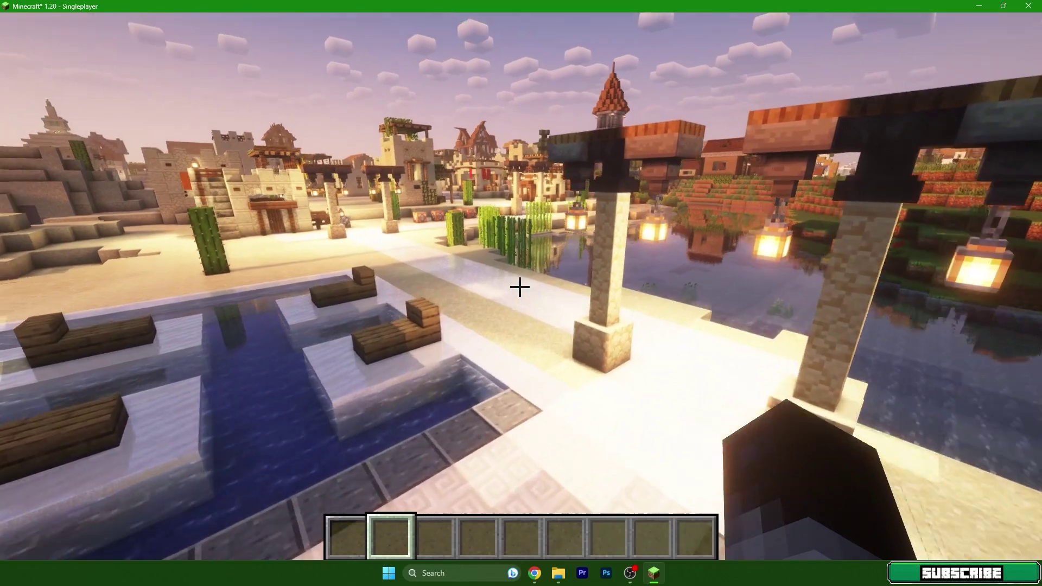
# Pause and set Shaders to OFF under Options > Video Settings > Shaders
pyautogui.press('Escape')
pyautogui.click(488, 332)
pyautogui.click(366, 317)
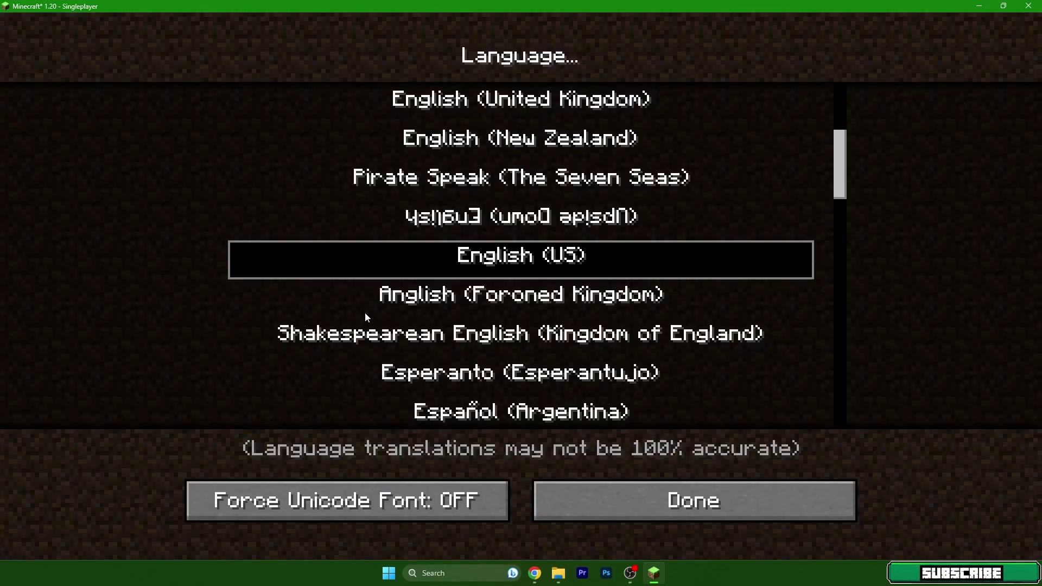
pyautogui.click(616, 488)
pyautogui.click(347, 269)
pyautogui.click(346, 372)
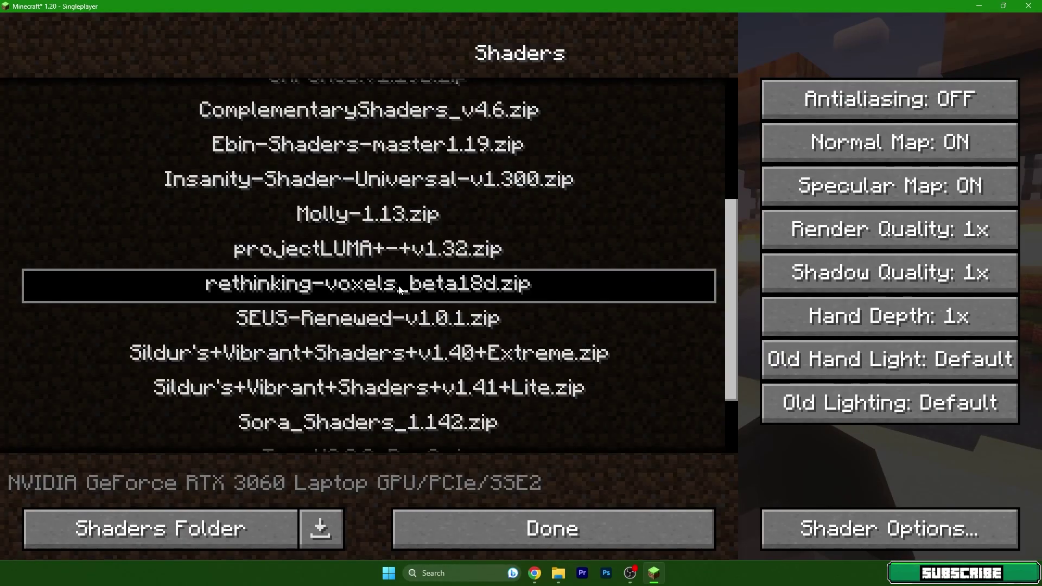
pyautogui.scroll(5, 400, 244)
pyautogui.click(373, 99)
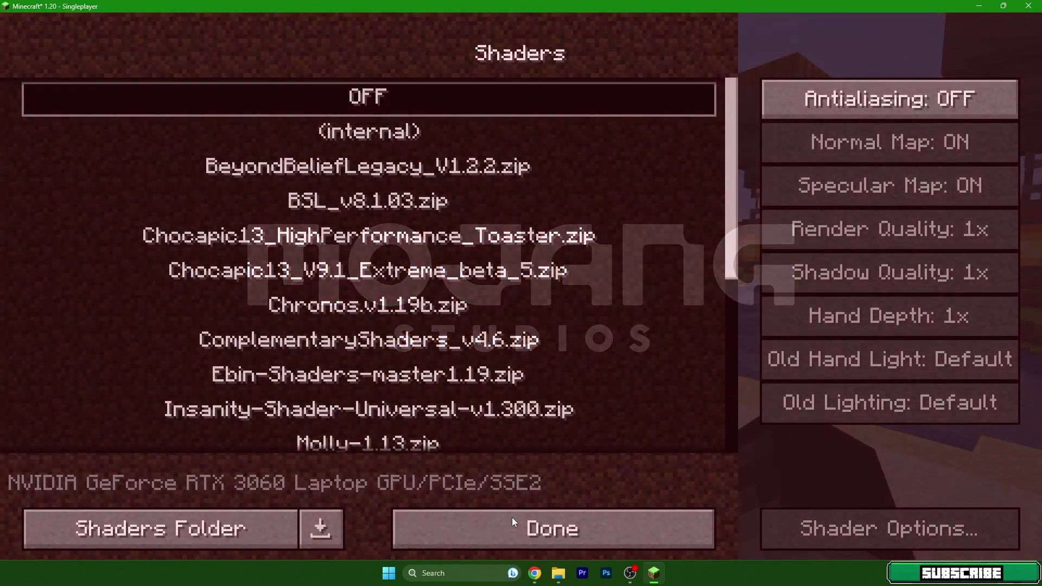
pyautogui.click(513, 521)
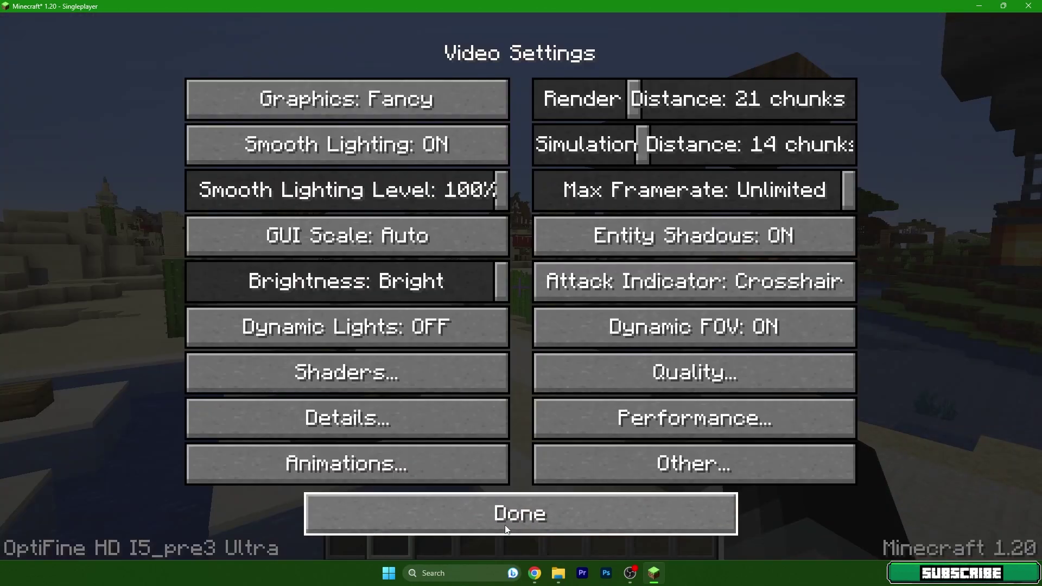
# Resume the world, read 134 FPS on the F3 overlay, then hide it and pause
pyautogui.click(472, 512)
pyautogui.press('Escape')
pyautogui.press('Escape')
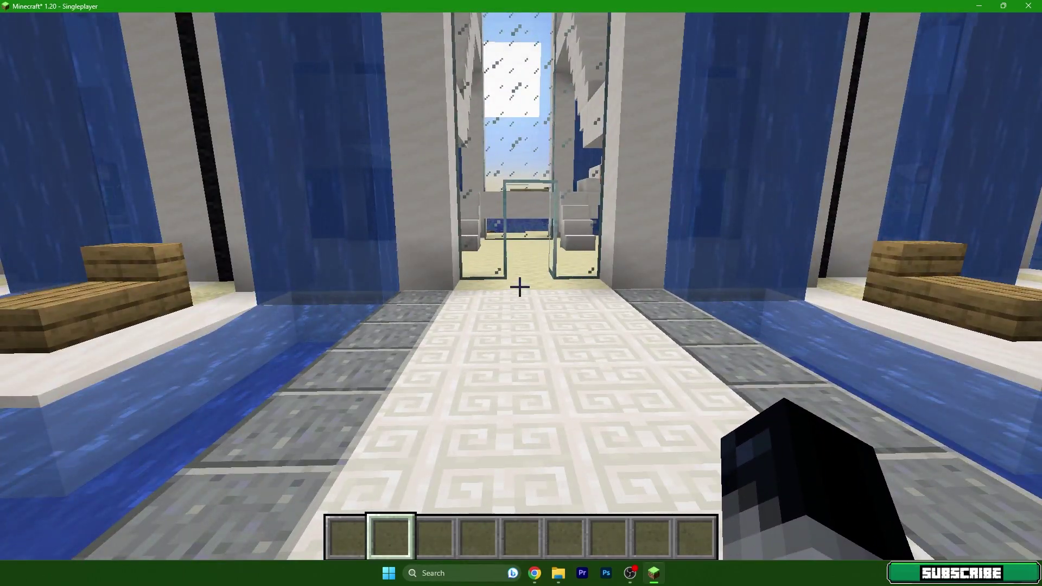
pyautogui.press('F3')
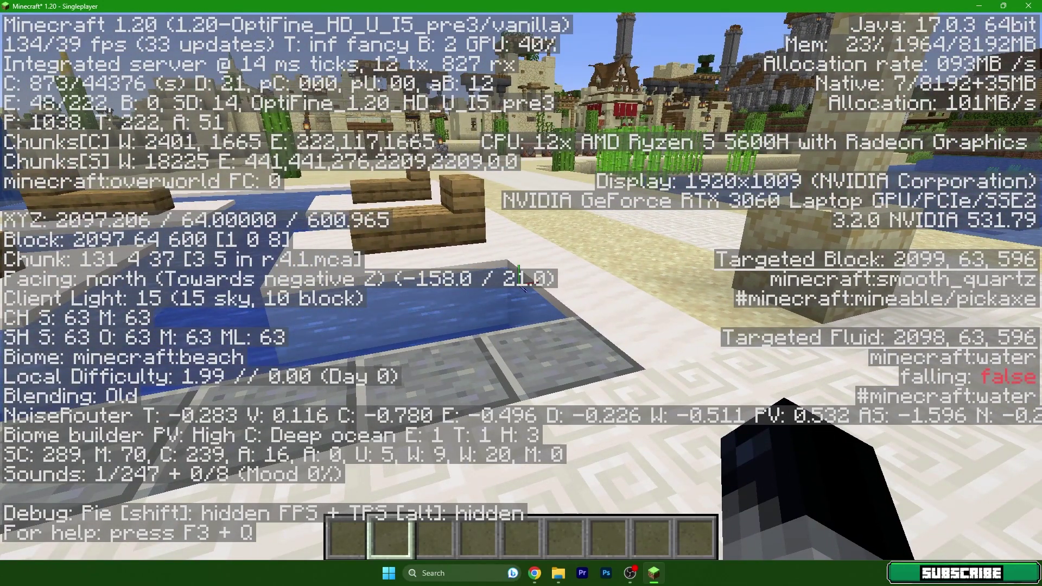
pyautogui.press('F3')
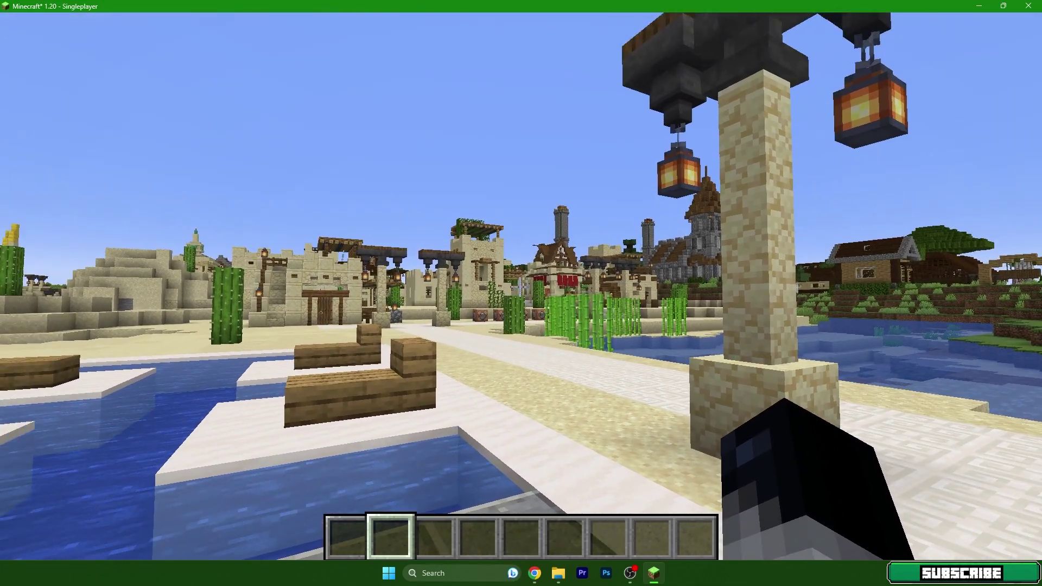
pyautogui.press('Escape')
pyautogui.click(444, 326)
# In Video Settings choose Graphics Fast, Smooth Lighting OFF, Render/Simulation Distance 8/6 chunks
pyautogui.click(391, 268)
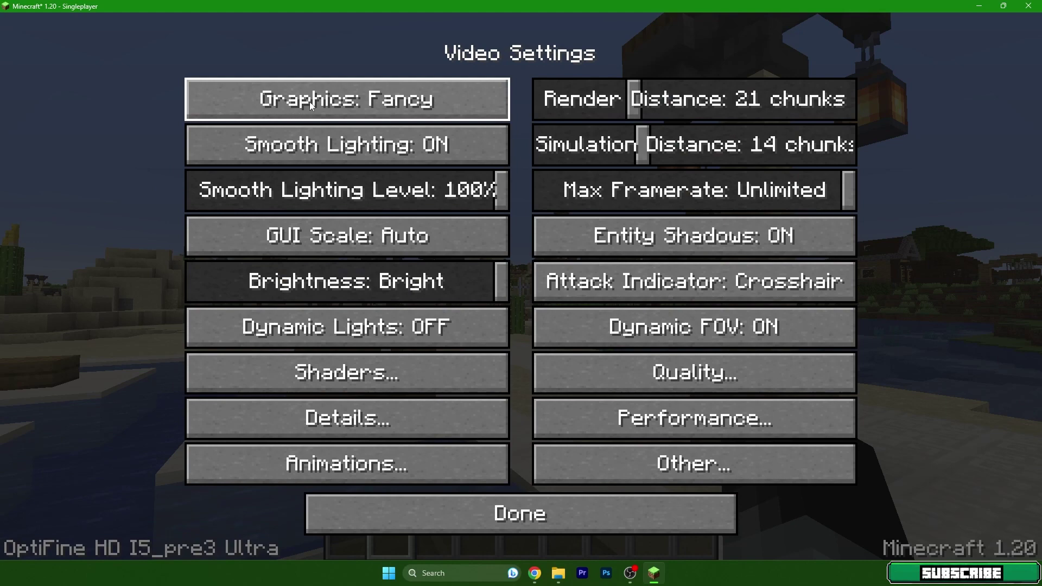
pyautogui.click(411, 101)
pyautogui.click(411, 101)
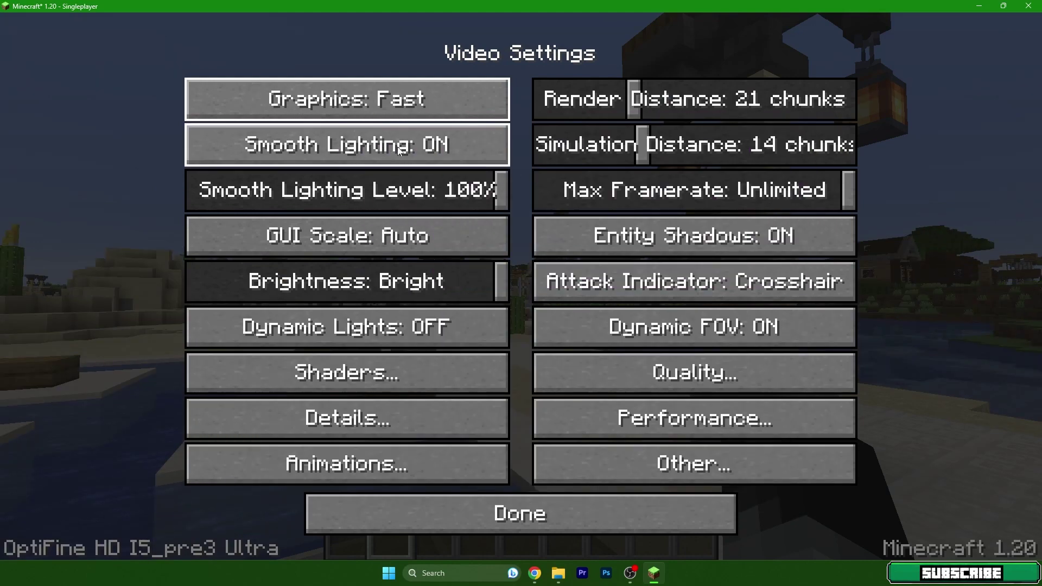
pyautogui.click(399, 151)
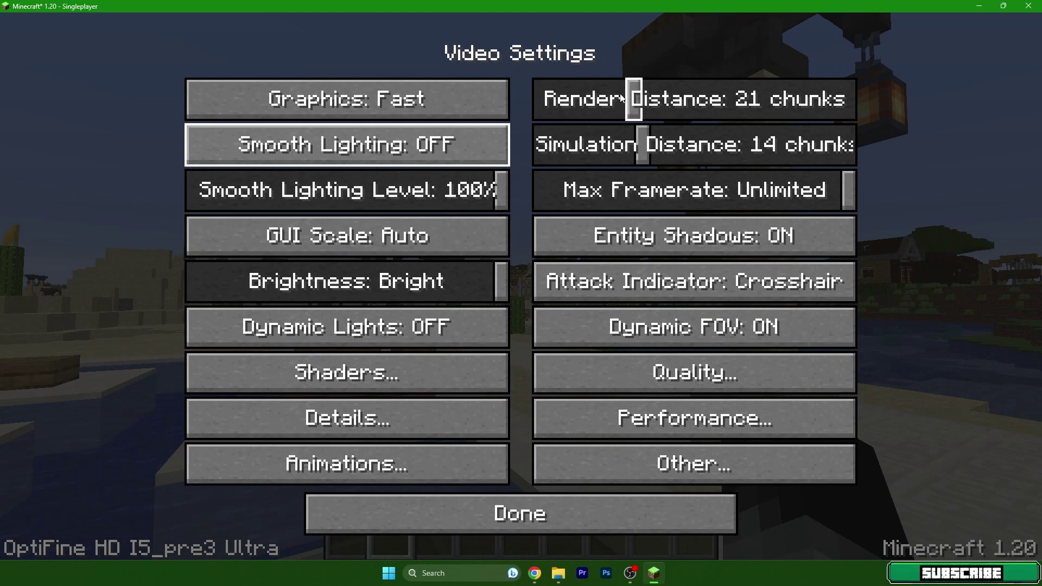
pyautogui.moveTo(632, 98); pyautogui.dragTo(572, 100)
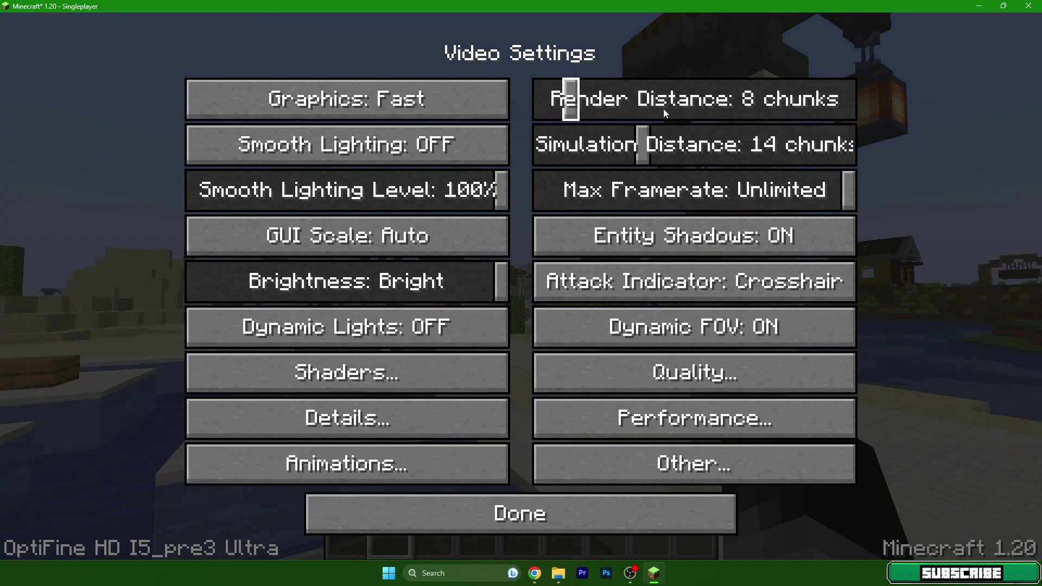
pyautogui.moveTo(642, 144); pyautogui.dragTo(585, 148)
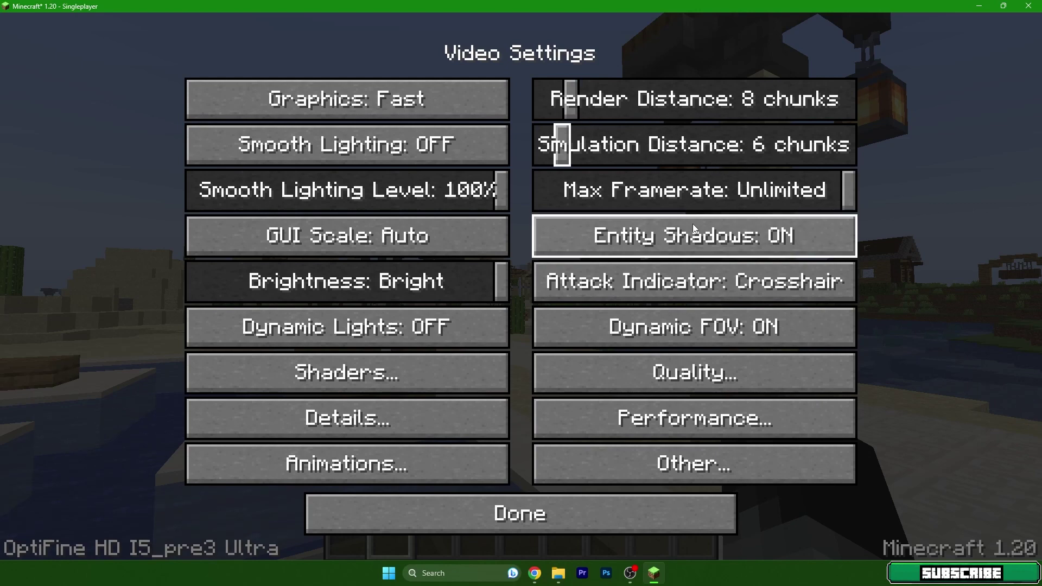
# In Quality Settings, turn Mipmap Levels and Emissive Textures off and set Better Grass to Fast
pyautogui.click(623, 381)
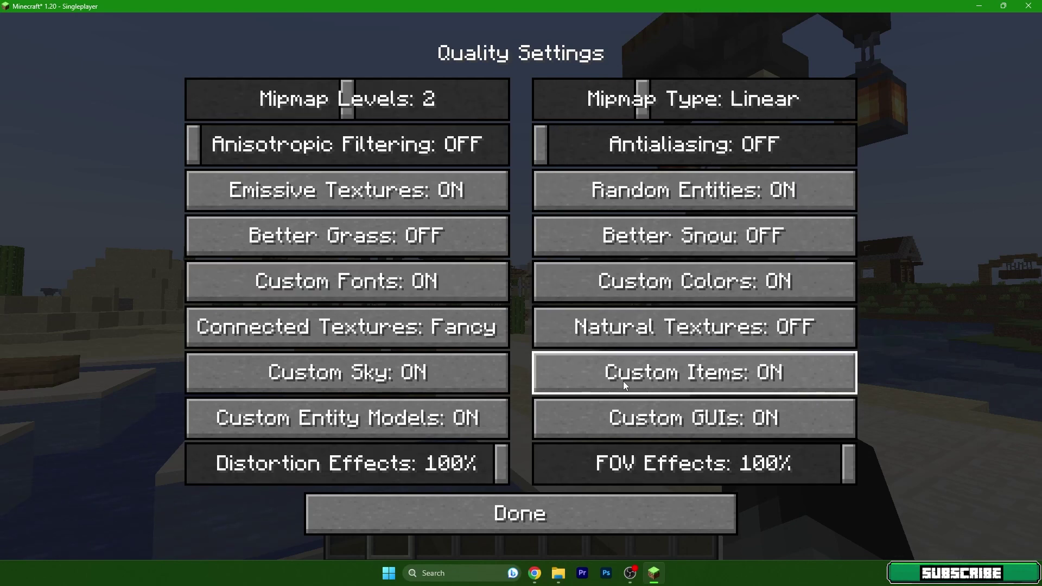
pyautogui.moveTo(350, 93); pyautogui.dragTo(204, 90)
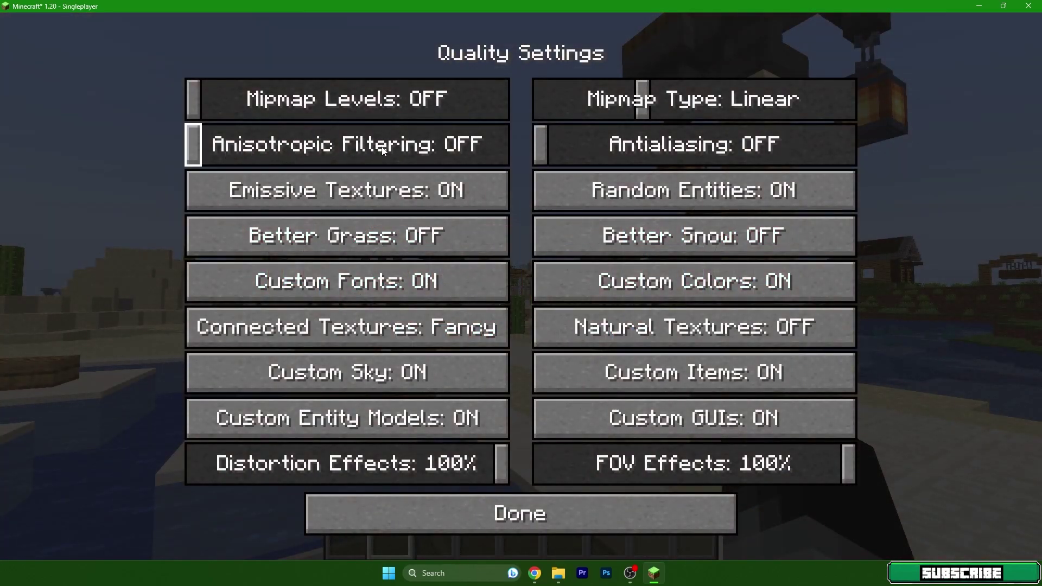
pyautogui.click(445, 196)
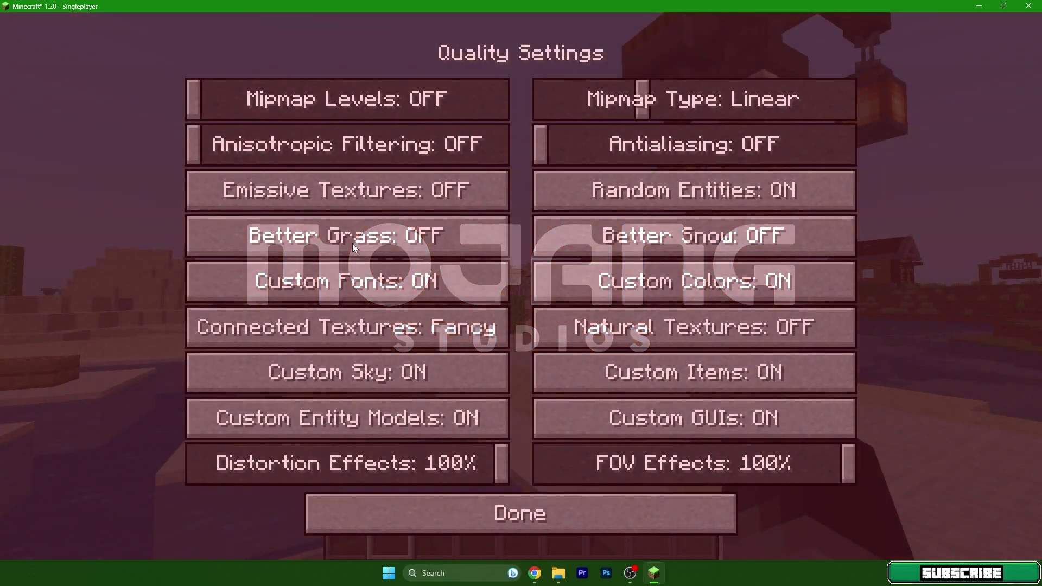
pyautogui.click(340, 239)
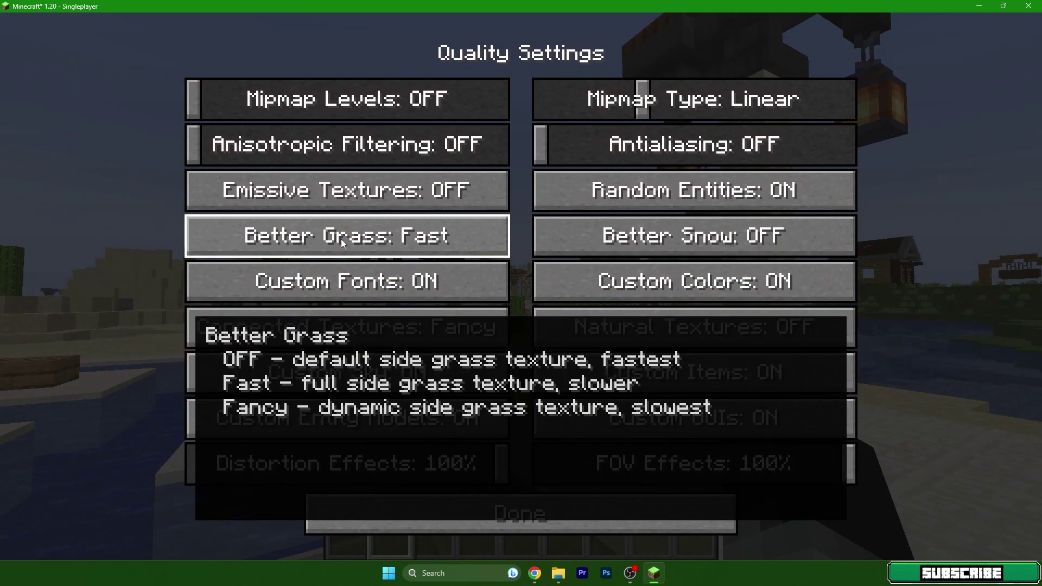
pyautogui.doubleClick(434, 240)
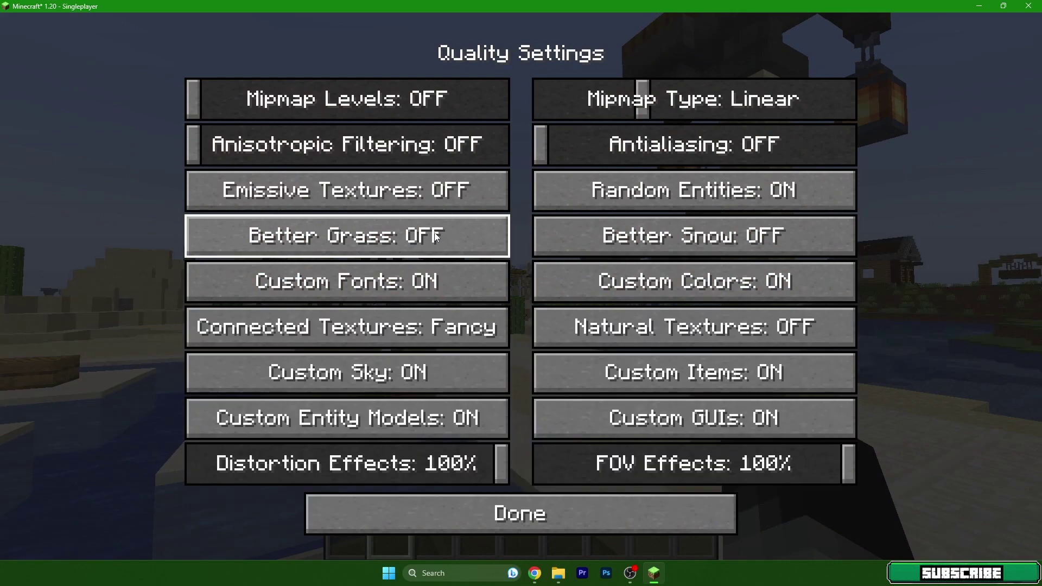
pyautogui.click(447, 235)
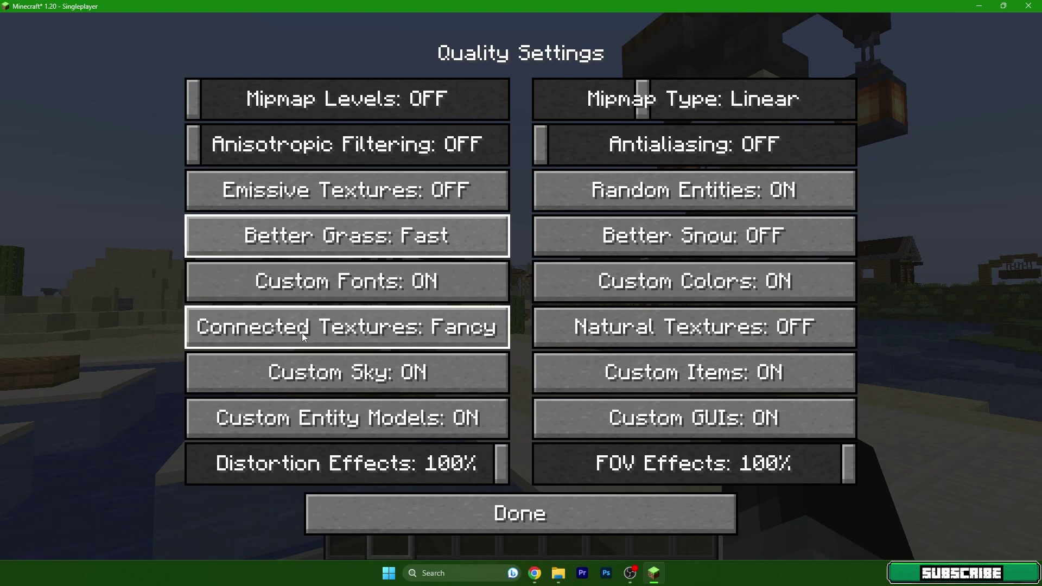
# Set Connected Textures to Fast, Mipmap Type to Nearest and Custom Items to OFF
pyautogui.click(273, 328)
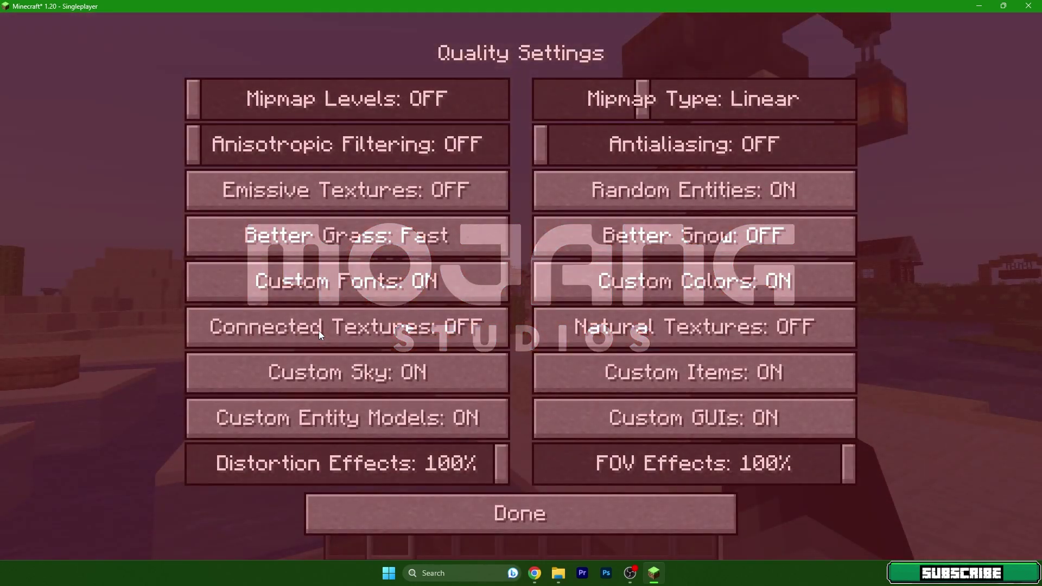
pyautogui.click(322, 330)
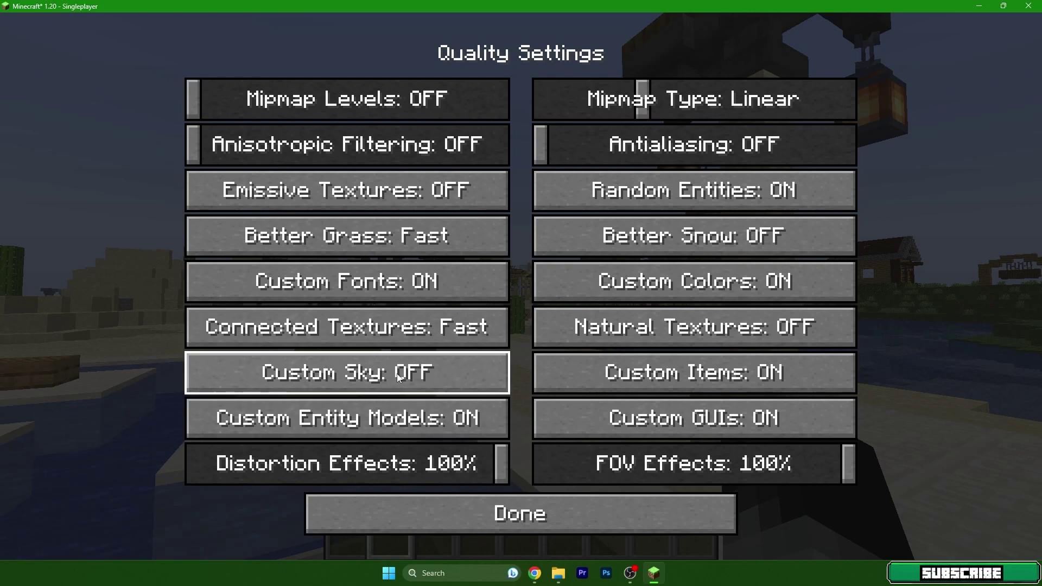
pyautogui.moveTo(643, 99); pyautogui.dragTo(566, 93)
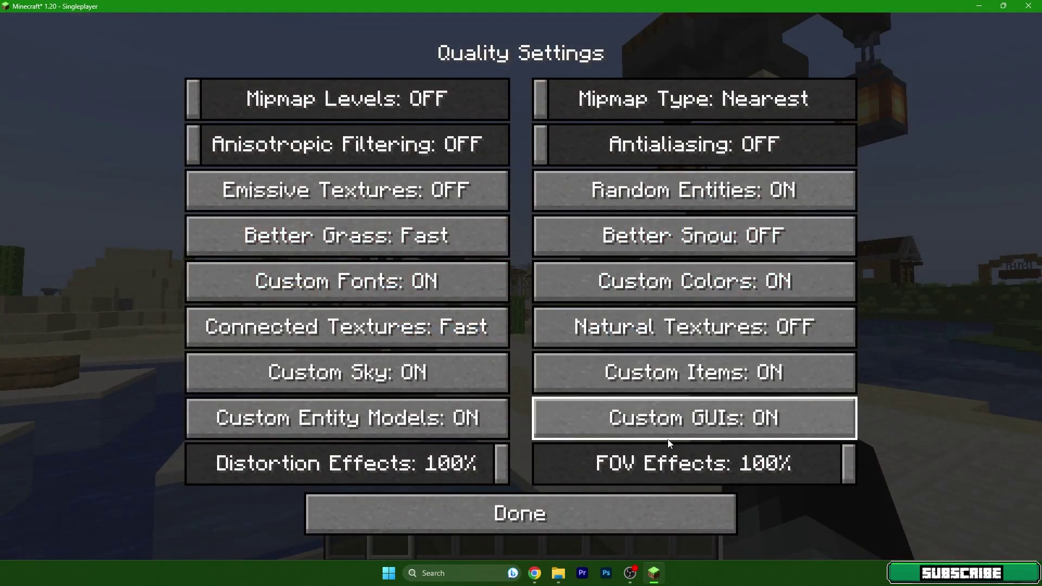
pyautogui.click(656, 381)
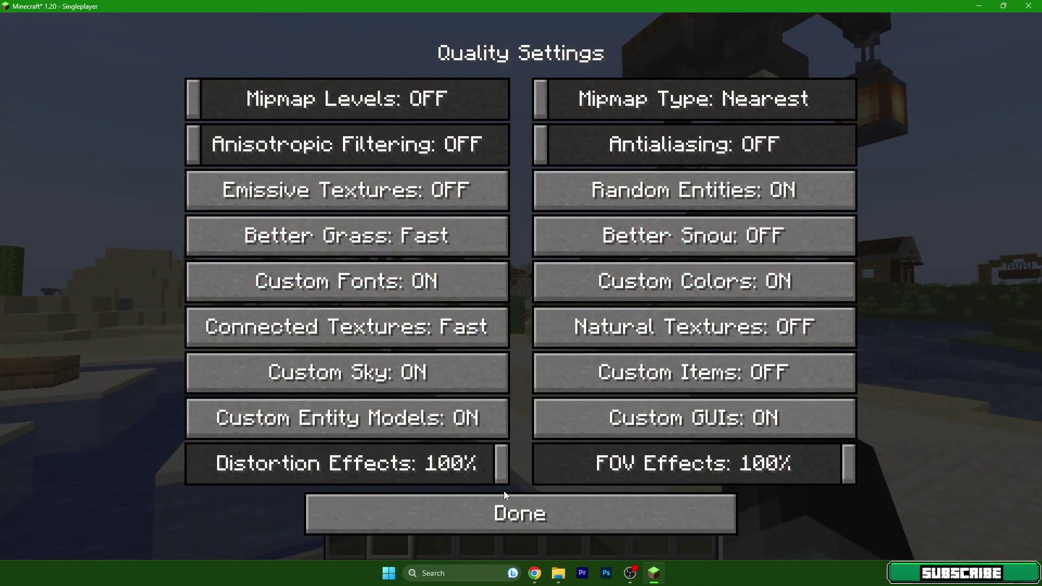
# In Performance Settings, switch Fast Render and Smooth FPS ON, leaving Chunk Builder on Threaded
pyautogui.click(509, 512)
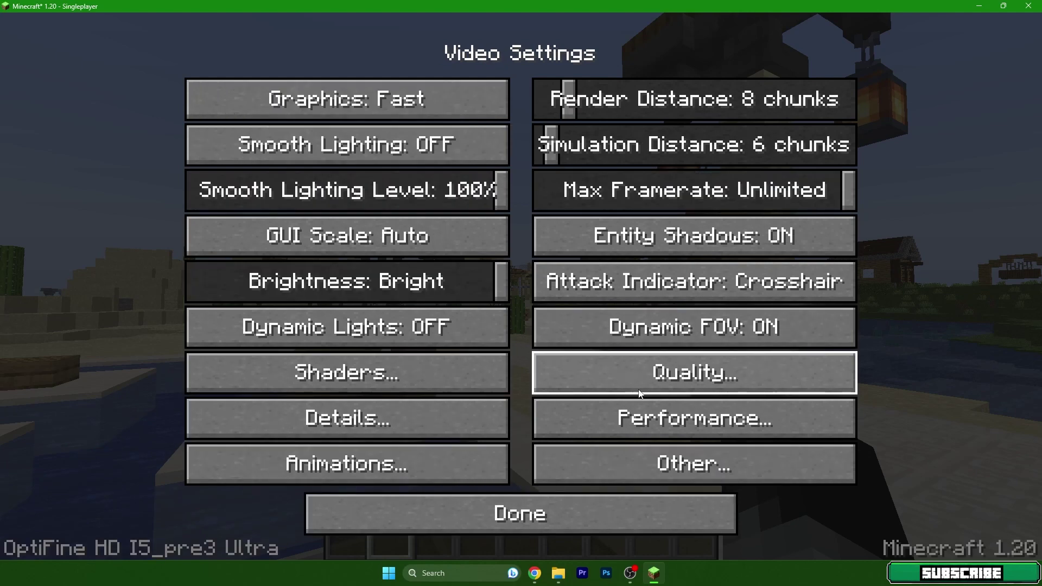
pyautogui.click(651, 420)
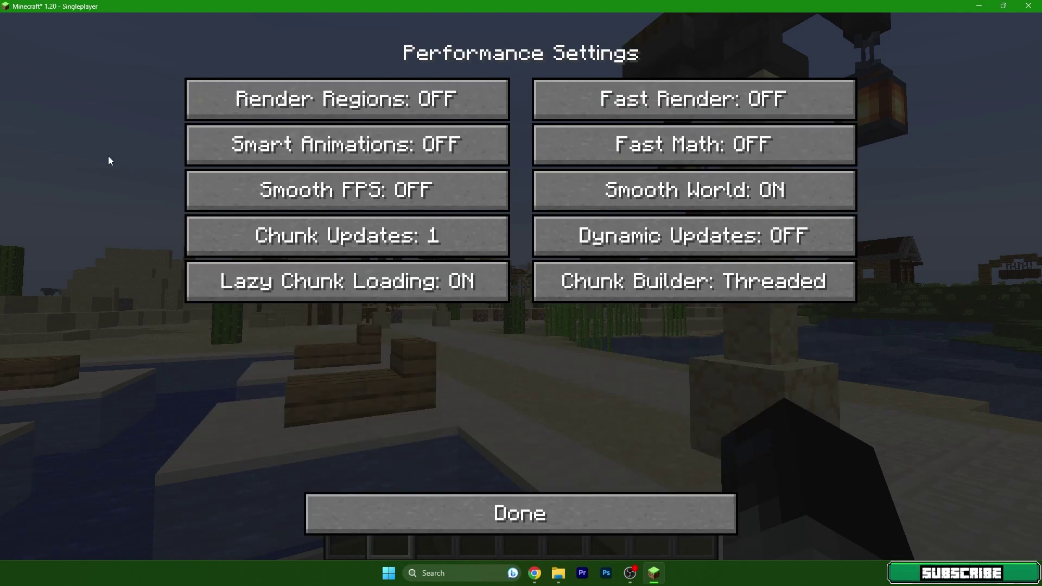
pyautogui.click(650, 100)
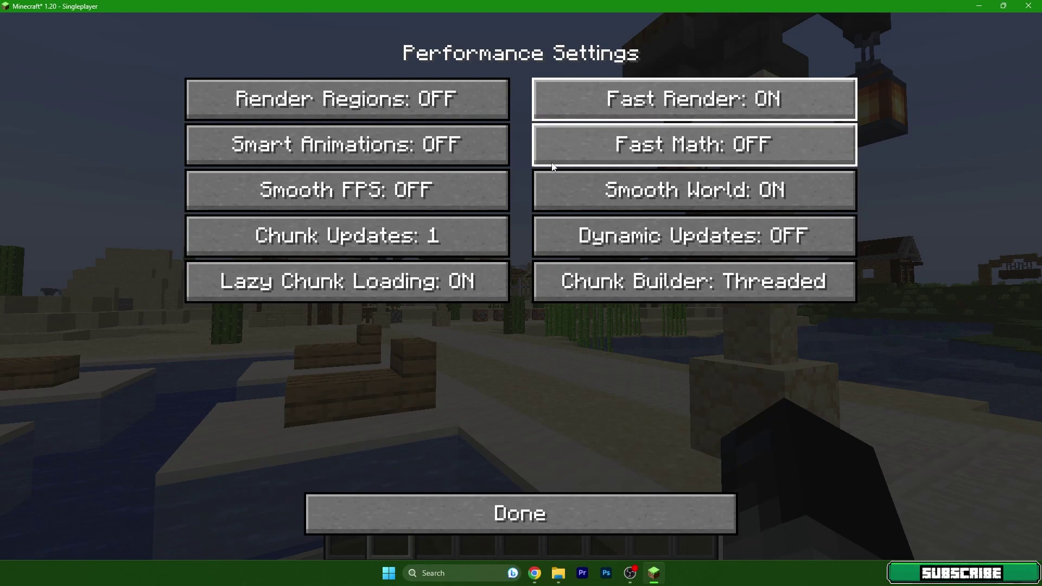
pyautogui.click(461, 196)
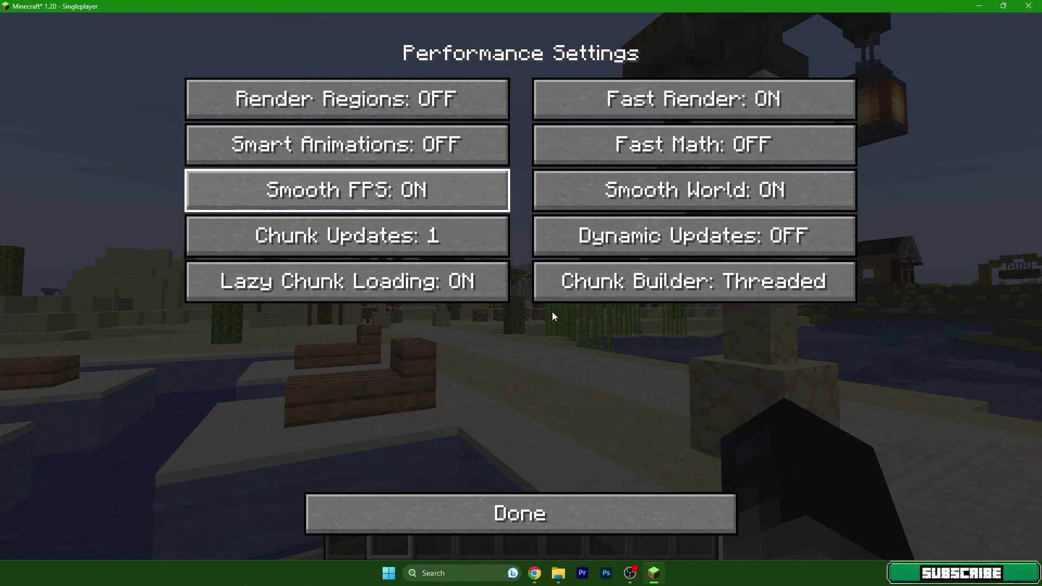
pyautogui.click(644, 296)
pyautogui.click(645, 296)
pyautogui.click(645, 296)
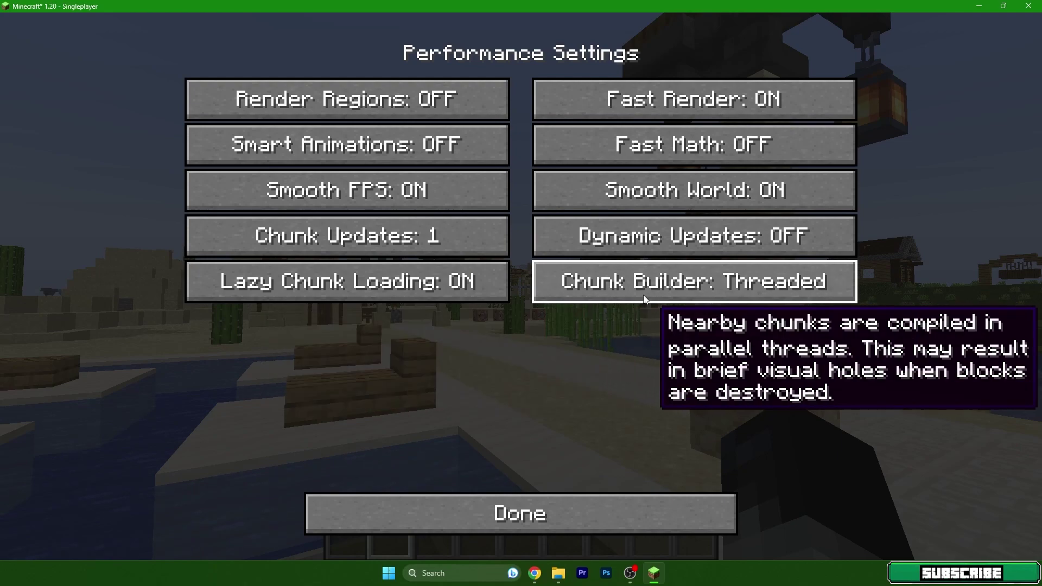
pyautogui.click(788, 295)
pyautogui.click(788, 296)
pyautogui.click(735, 298)
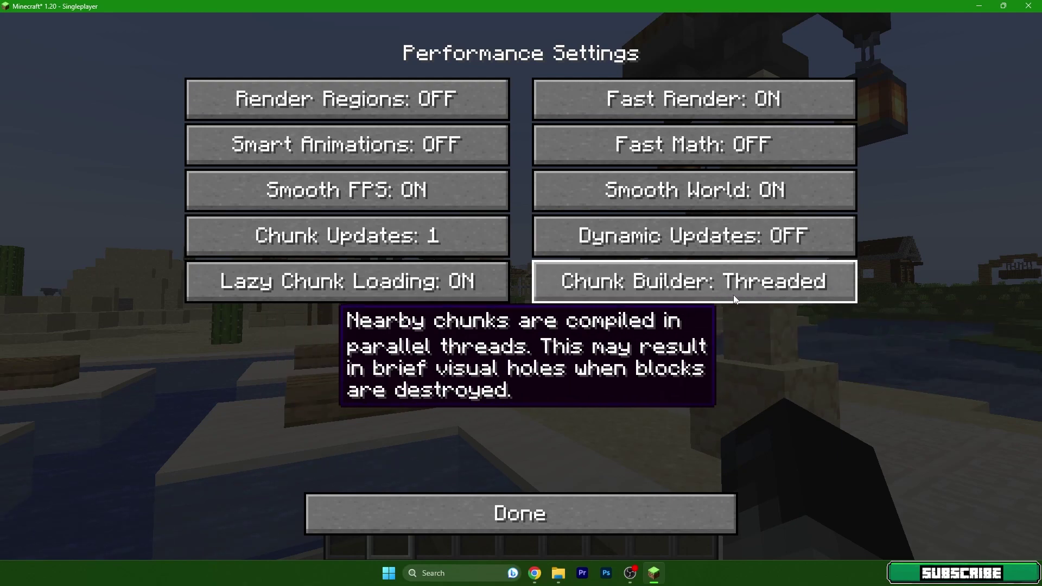
# Switch Debug Profiler and Advanced Tooltips ON in Other Settings, leaving Fullscreen OFF
pyautogui.click(552, 496)
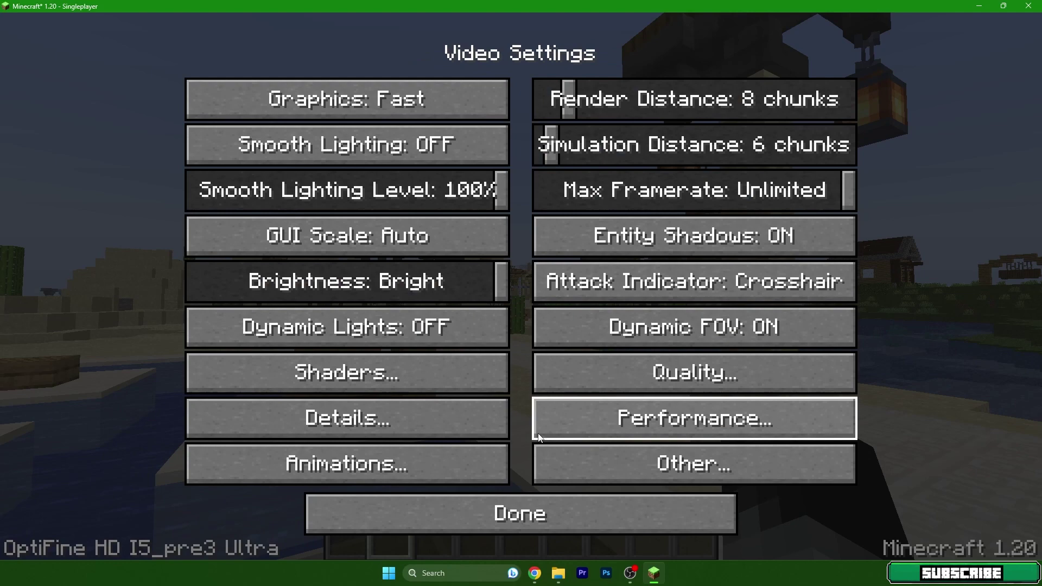
pyautogui.click(630, 467)
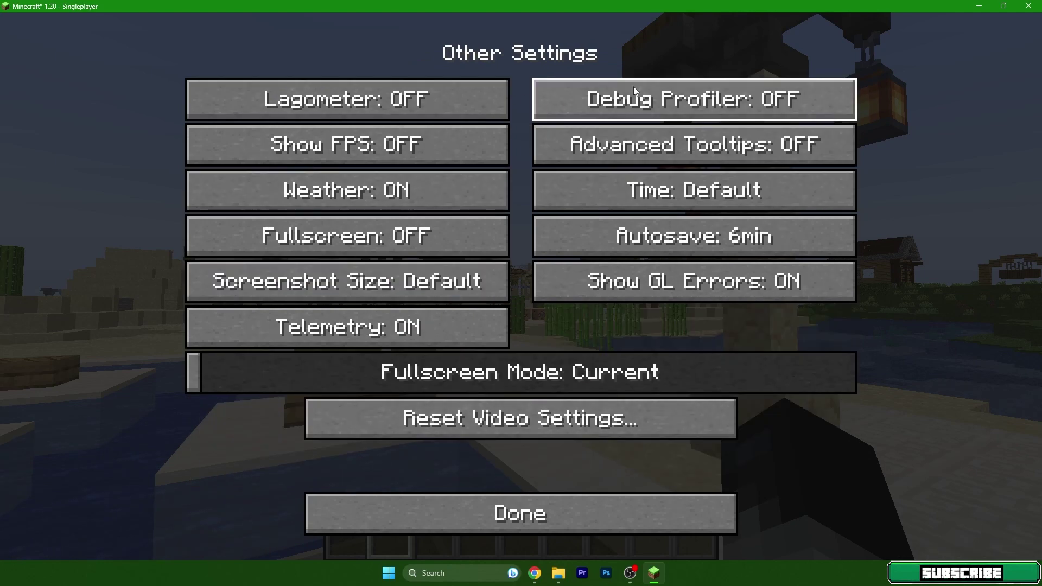
pyautogui.click(633, 87)
pyautogui.click(813, 142)
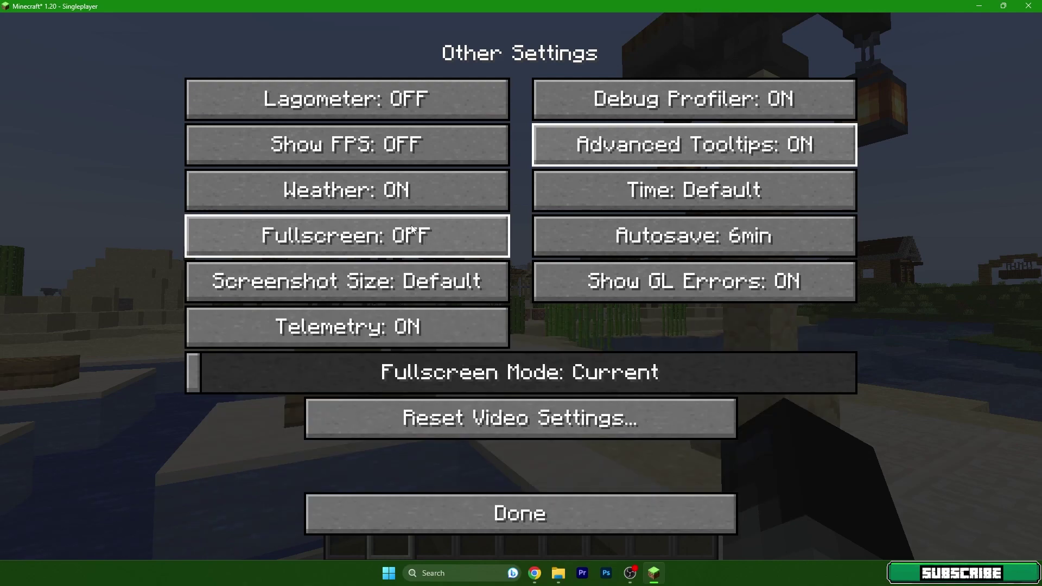
# In Animation Settings, cycle Particles to Decreased, then switch Rain Splash and Textures Animated OFF
pyautogui.click(570, 510)
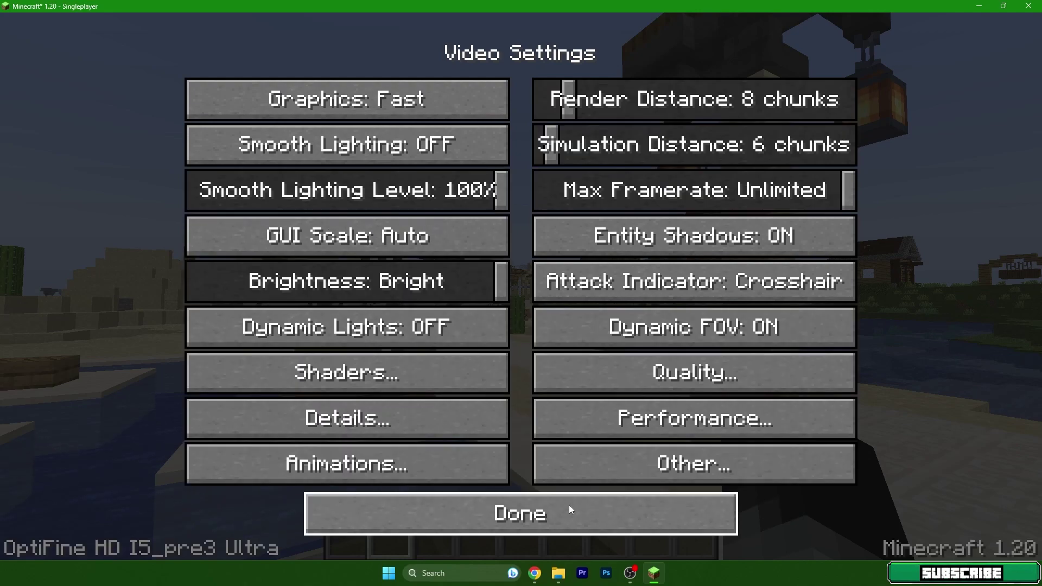
pyautogui.click(322, 465)
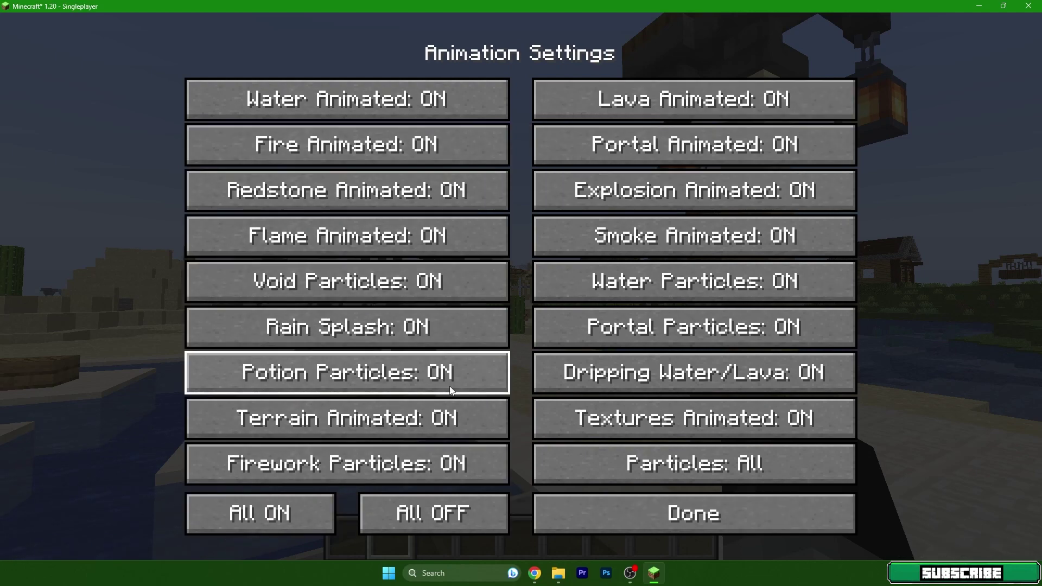
pyautogui.click(649, 464)
pyautogui.click(649, 464)
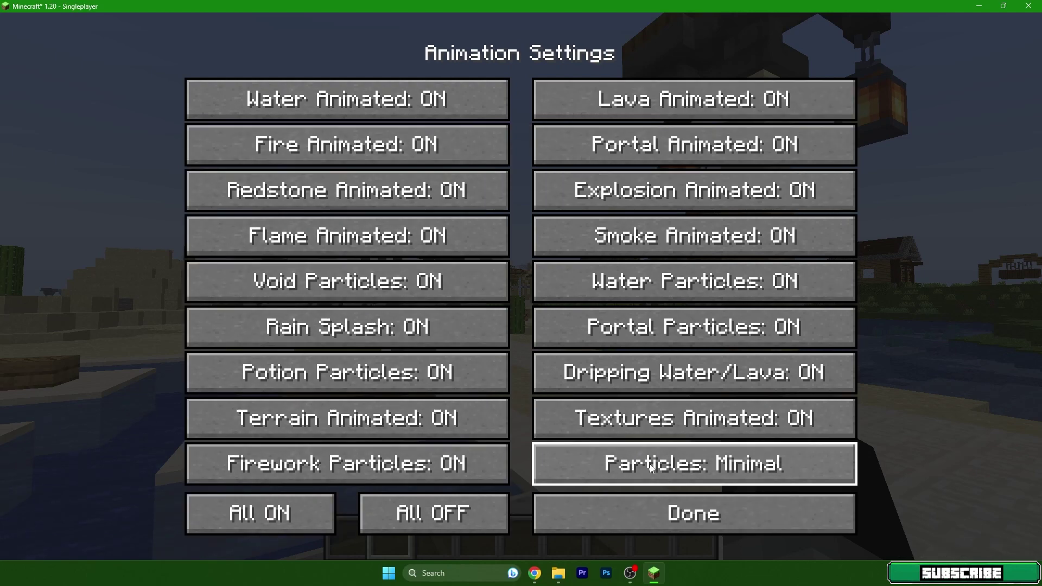
pyautogui.click(650, 464)
pyautogui.click(654, 468)
pyautogui.click(738, 466)
pyautogui.click(738, 464)
pyautogui.click(721, 466)
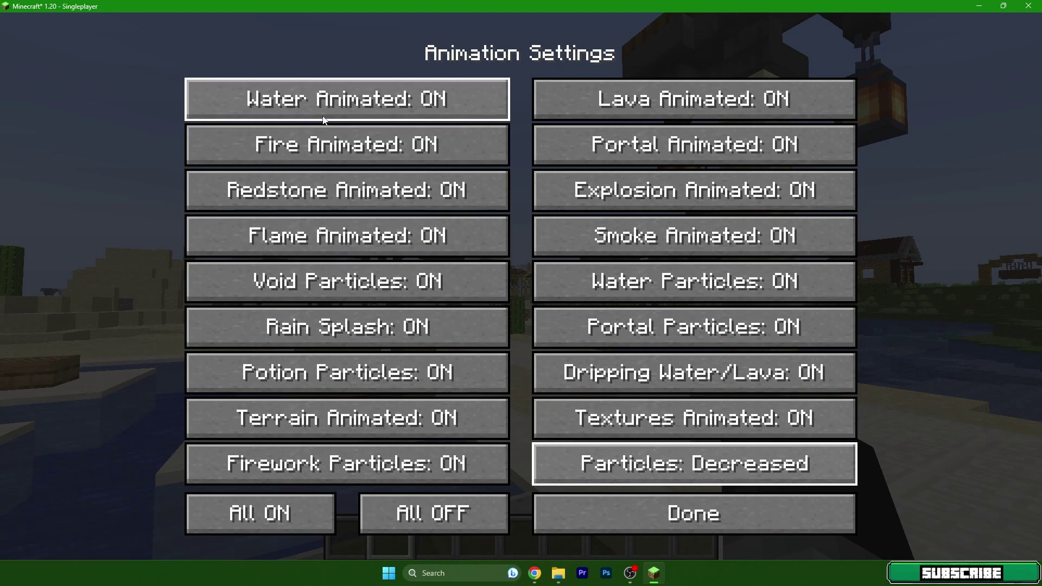
pyautogui.click(386, 325)
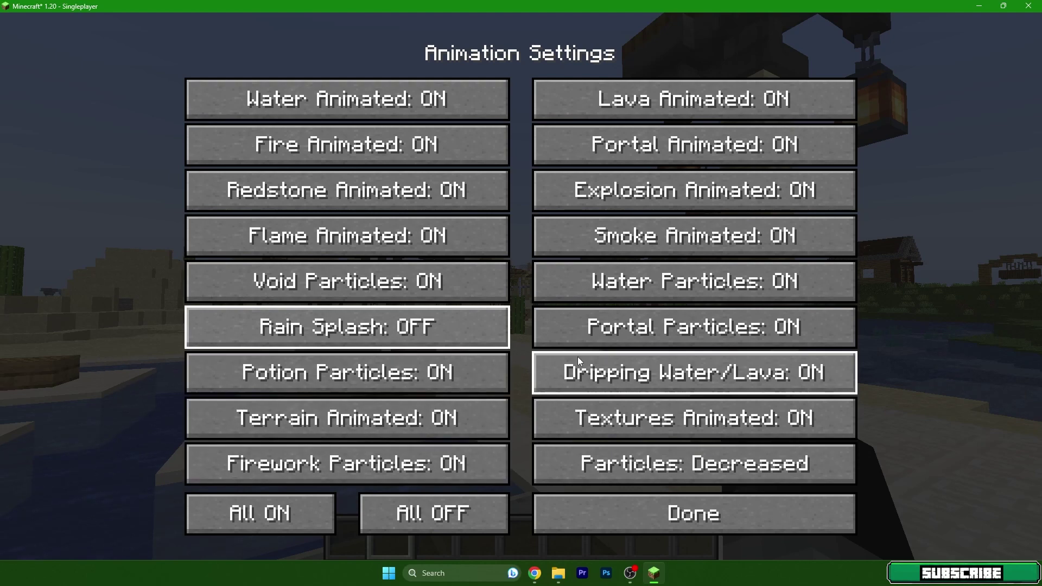
pyautogui.click(636, 424)
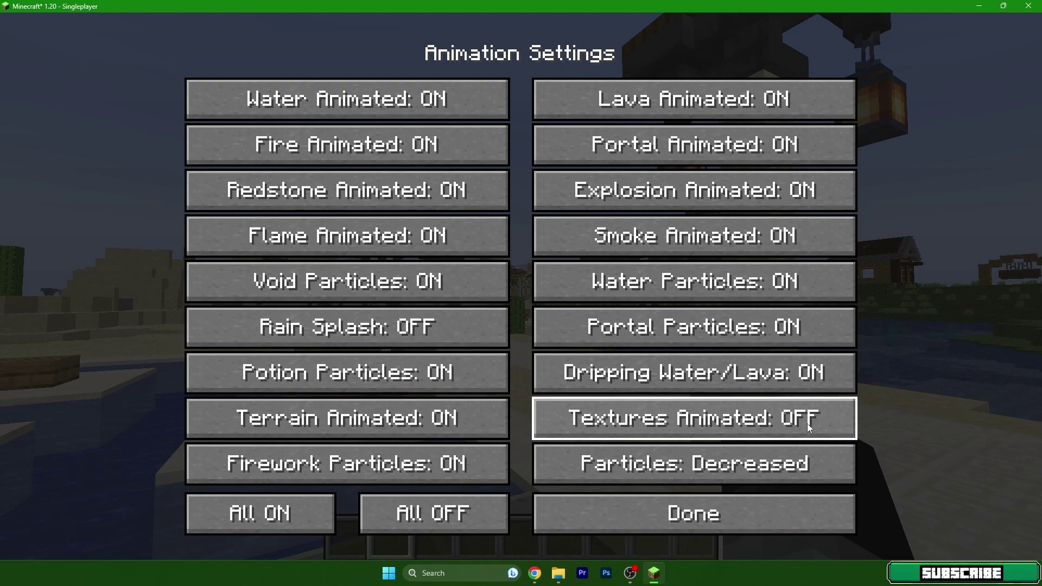
# In Detail Settings, set Clouds and Trees to Fast
pyautogui.click(639, 521)
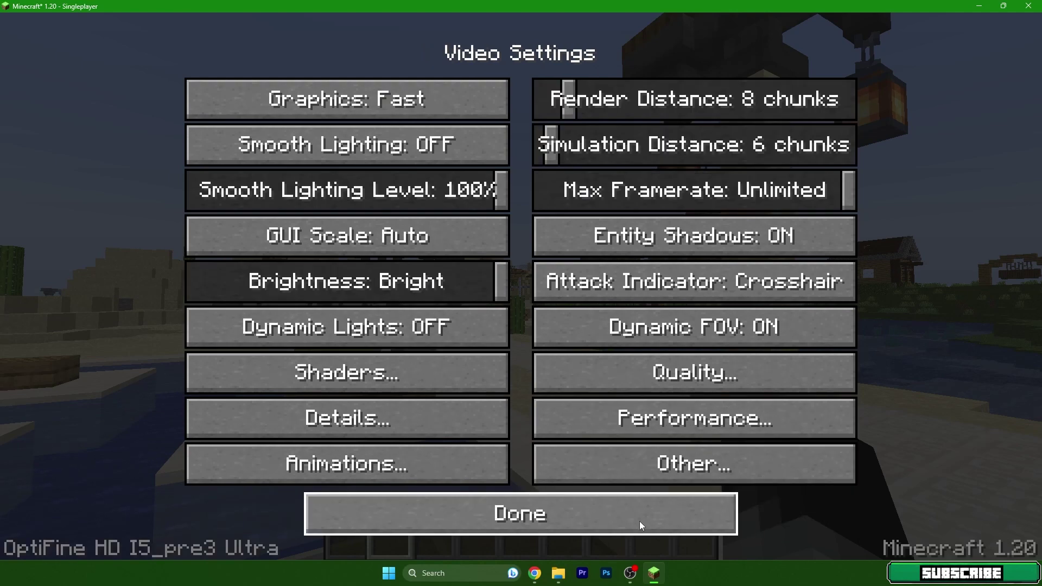
pyautogui.click(320, 421)
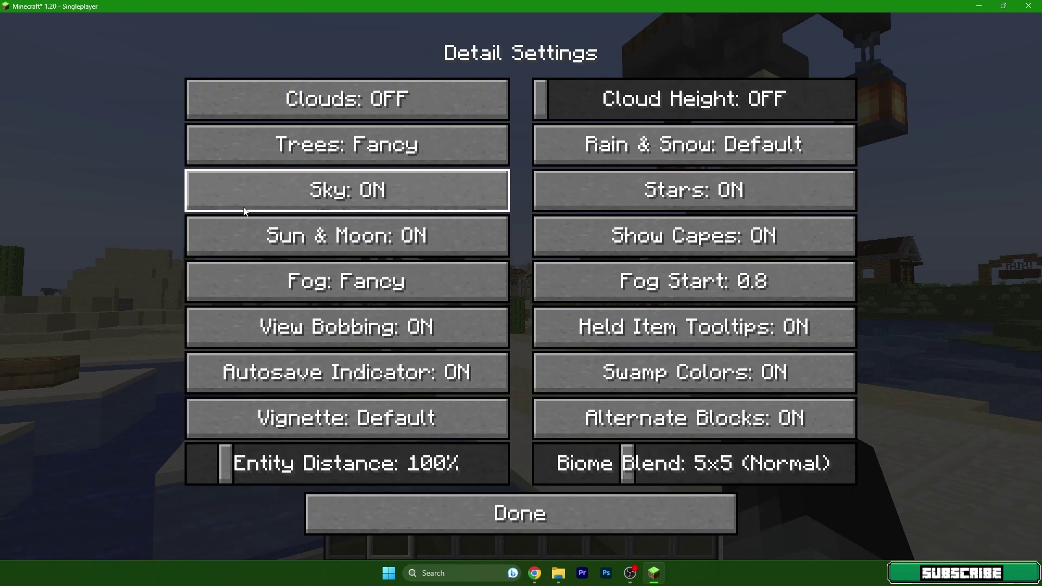
pyautogui.click(312, 98)
pyautogui.click(408, 106)
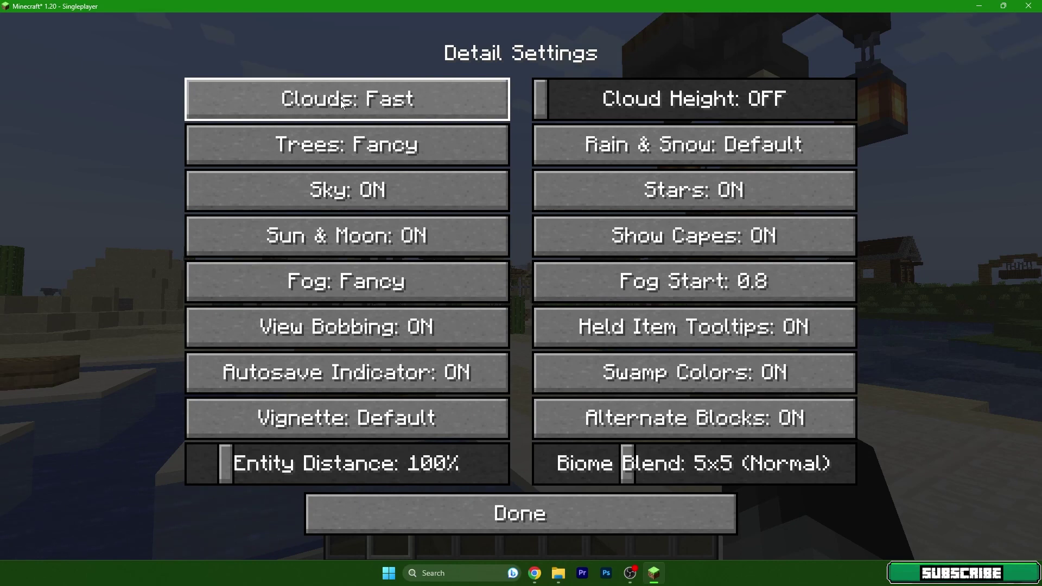
pyautogui.click(393, 155)
pyautogui.click(393, 161)
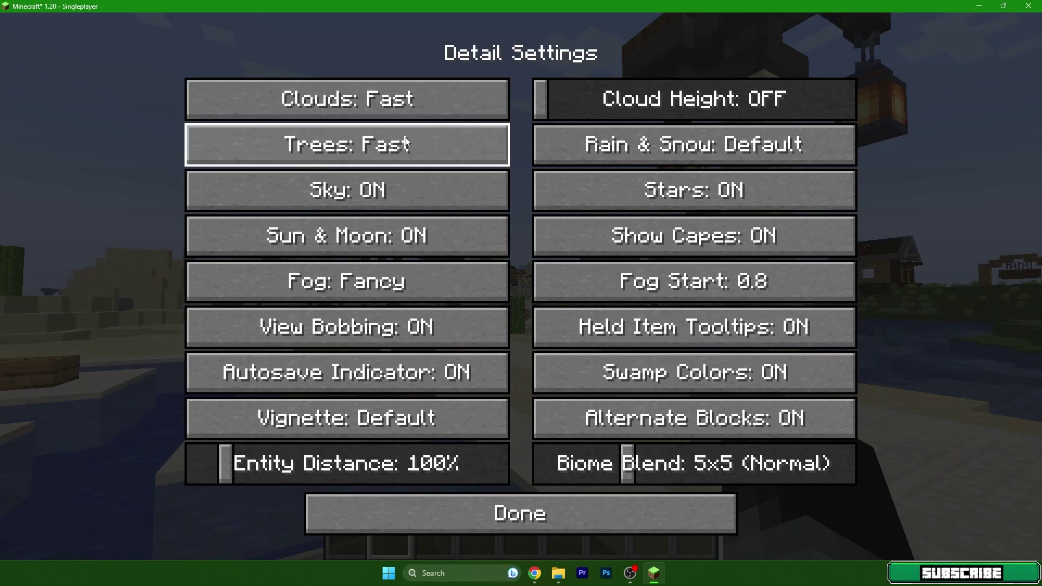
# Turn Sky, Sun & Moon and Fog OFF
pyautogui.click(360, 198)
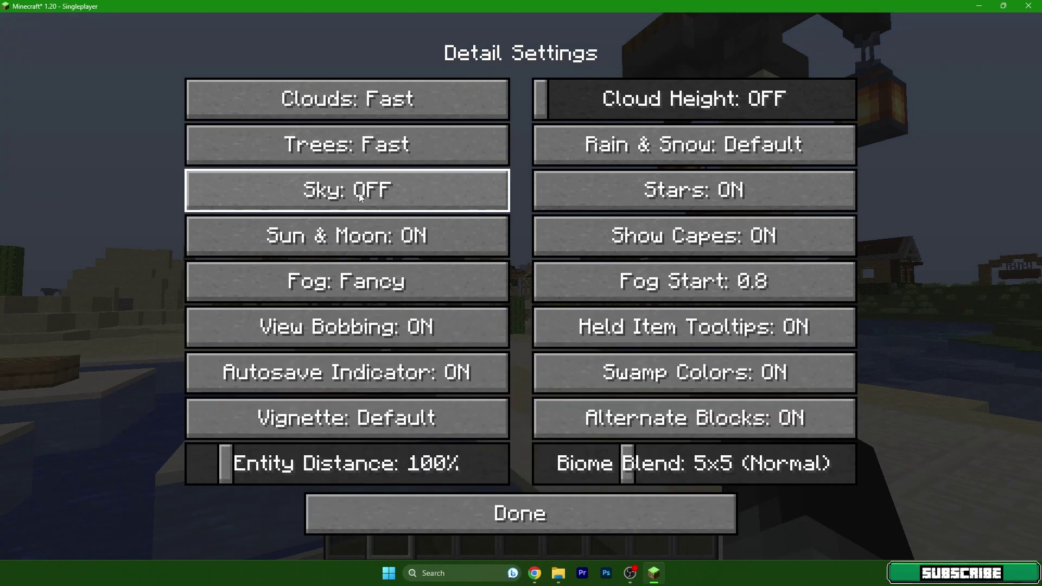
pyautogui.click(391, 237)
pyautogui.click(399, 283)
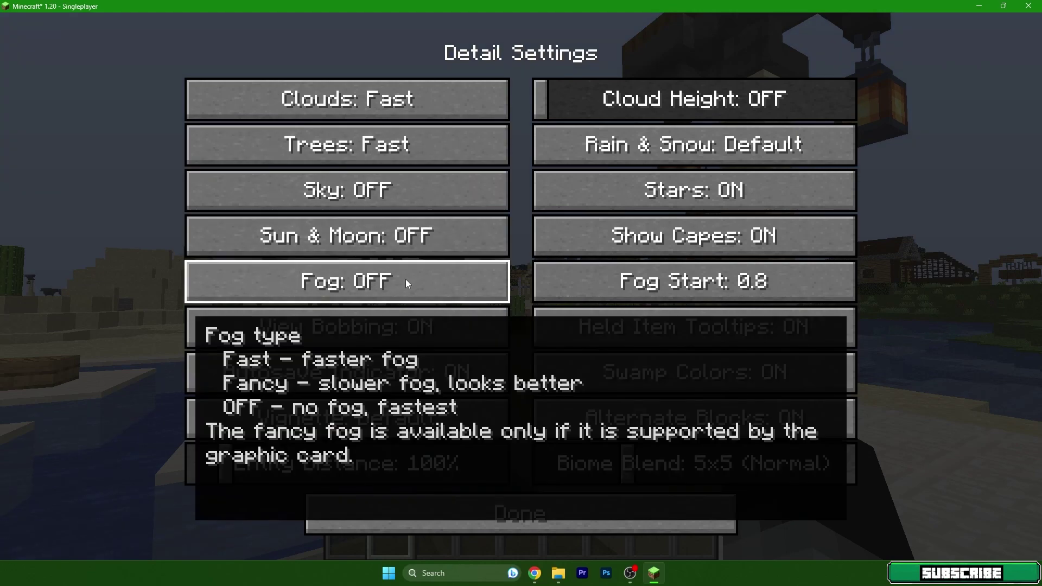
pyautogui.click(400, 284)
pyautogui.click(393, 284)
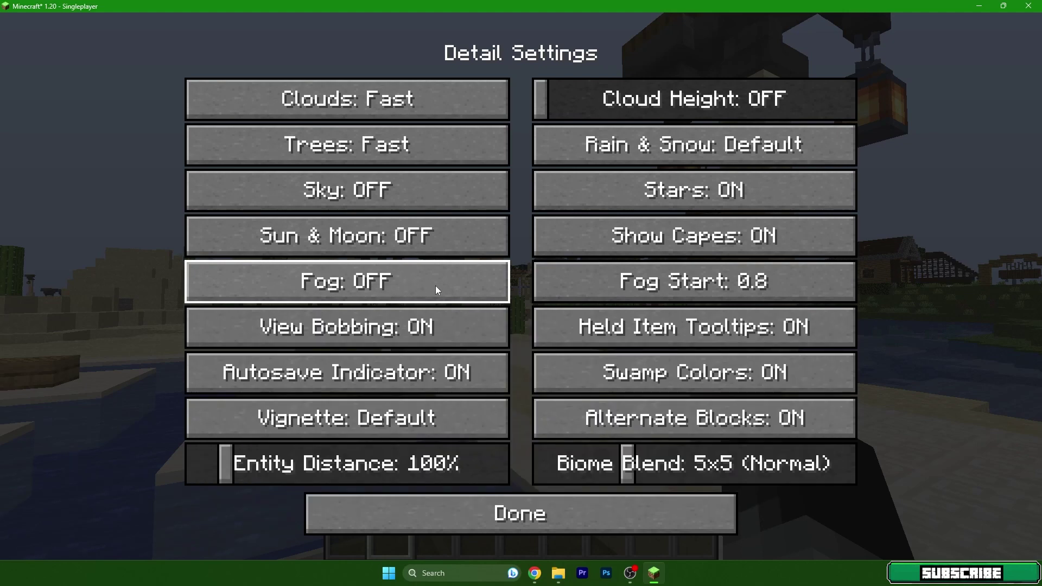
pyautogui.click(435, 288)
pyautogui.click(435, 288)
pyautogui.click(436, 289)
pyautogui.click(436, 289)
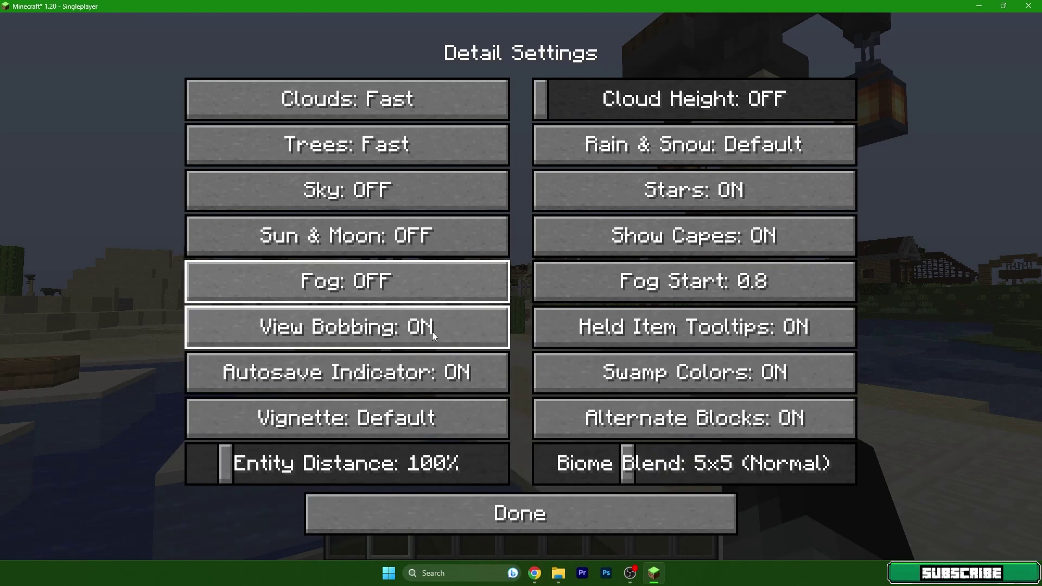
# Leave View Bobbing ON and return to the game
pyautogui.click(429, 331)
pyautogui.click(403, 331)
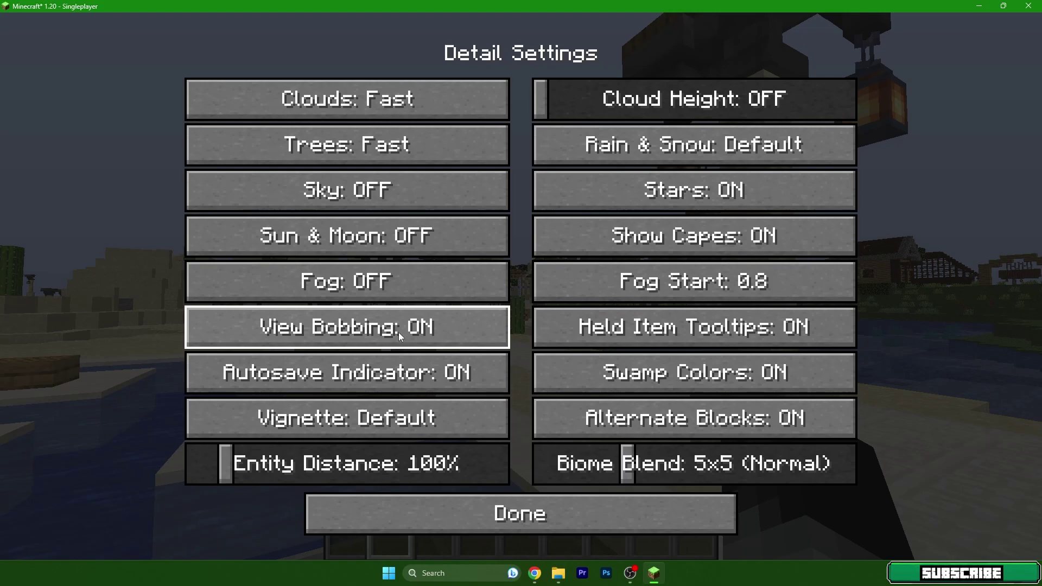
pyautogui.click(510, 513)
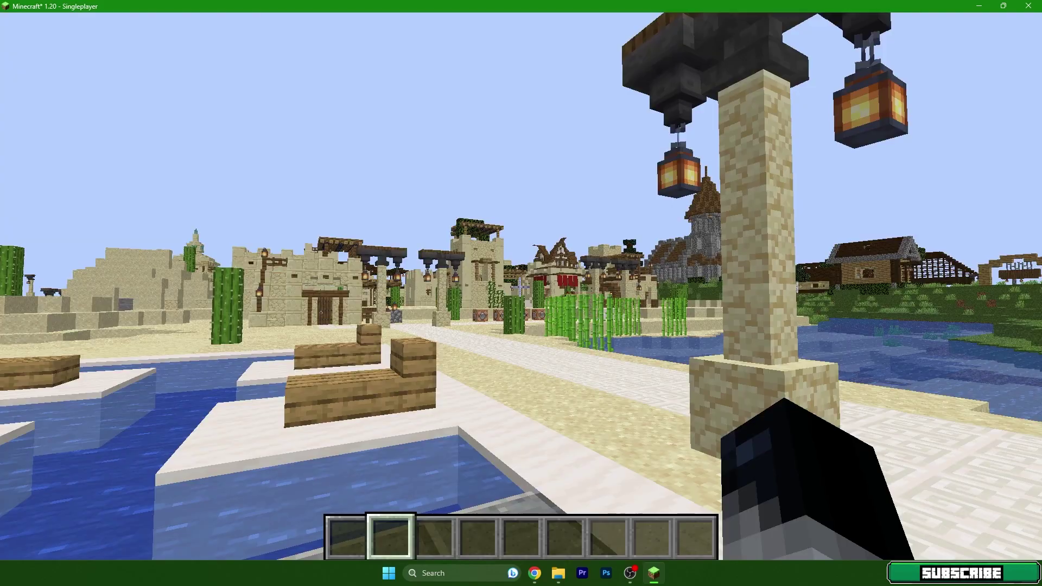
# Walk forward, then switch View Bobbing OFF in Detail Settings
pyautogui.press('w')
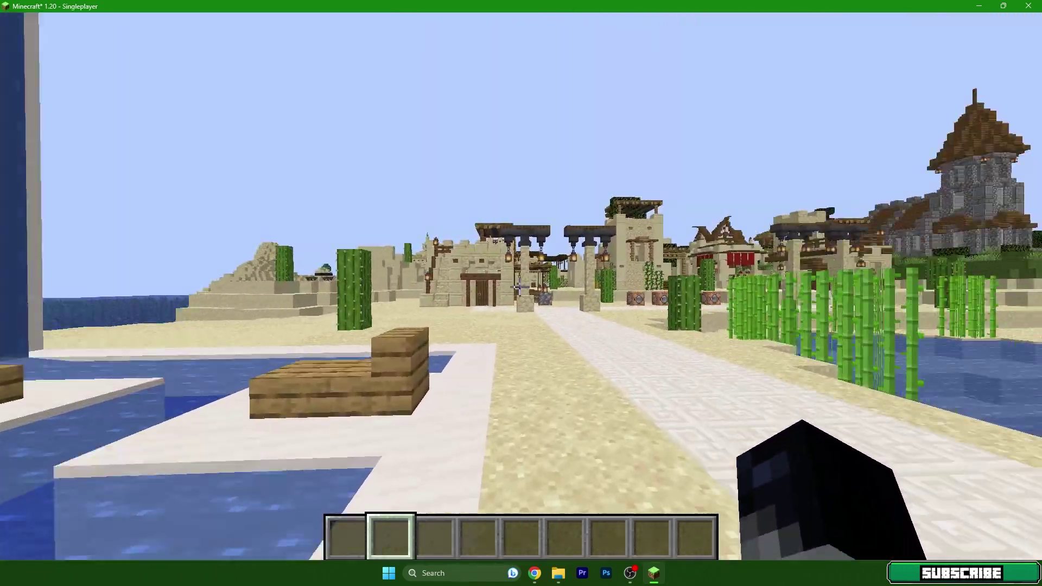
pyautogui.press('Escape')
pyautogui.click(401, 343)
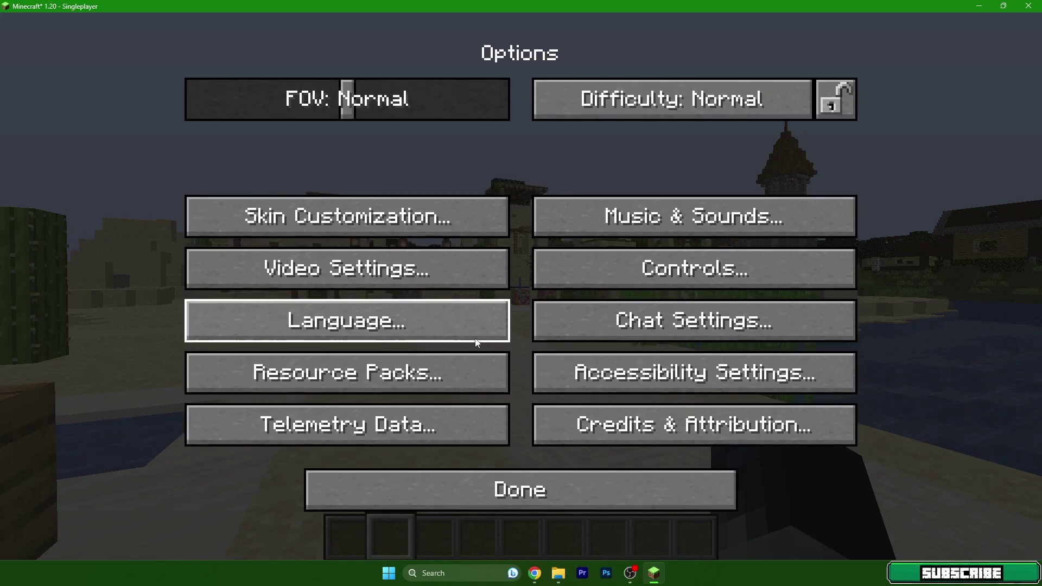
pyautogui.click(360, 268)
pyautogui.click(346, 416)
pyautogui.click(373, 342)
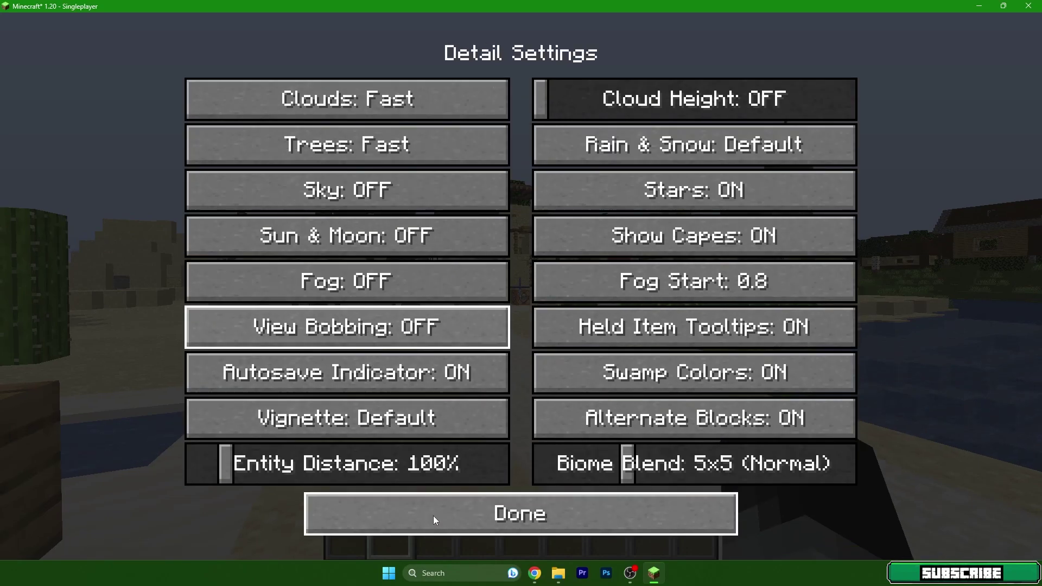
# Back out to gameplay and walk along the path with View Bobbing off
pyautogui.click(433, 520)
pyautogui.click(437, 503)
pyautogui.click(437, 502)
pyautogui.click(459, 236)
pyautogui.press('Escape')
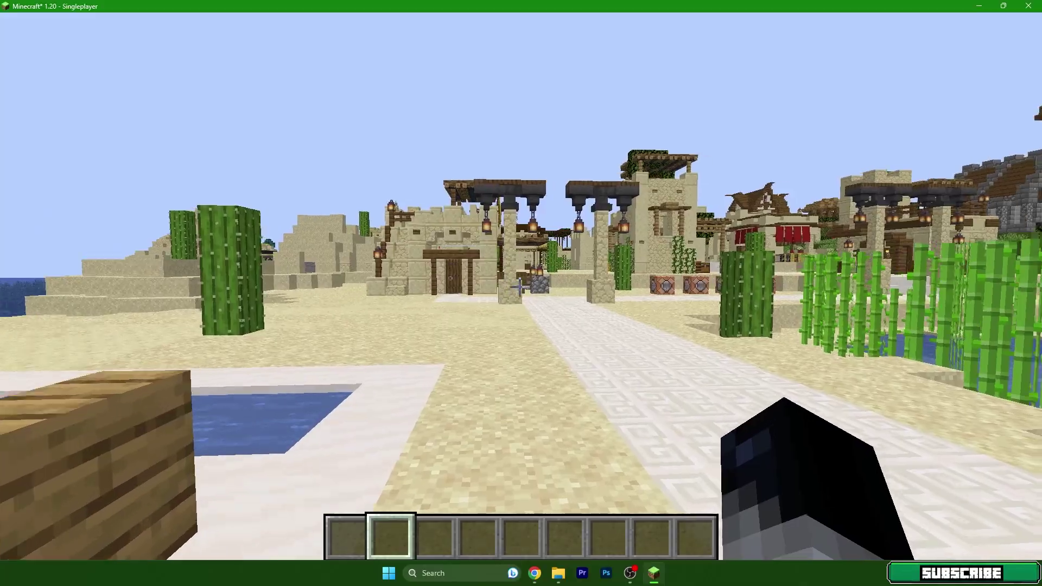
pyautogui.press('w')
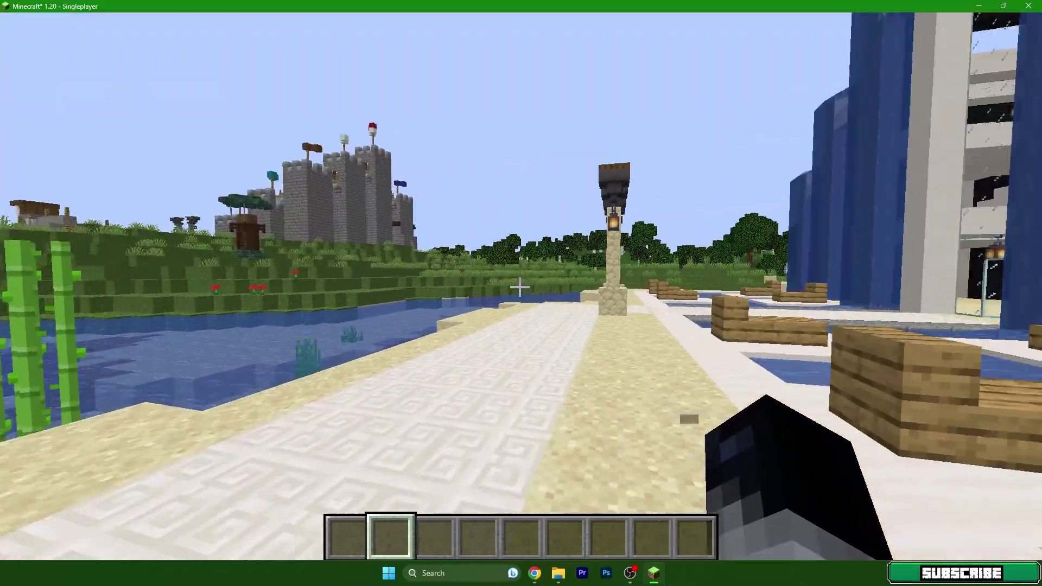
# Reopen Detail Settings from the game menu via Options and Video Settings
pyautogui.press('Escape')
pyautogui.click(358, 342)
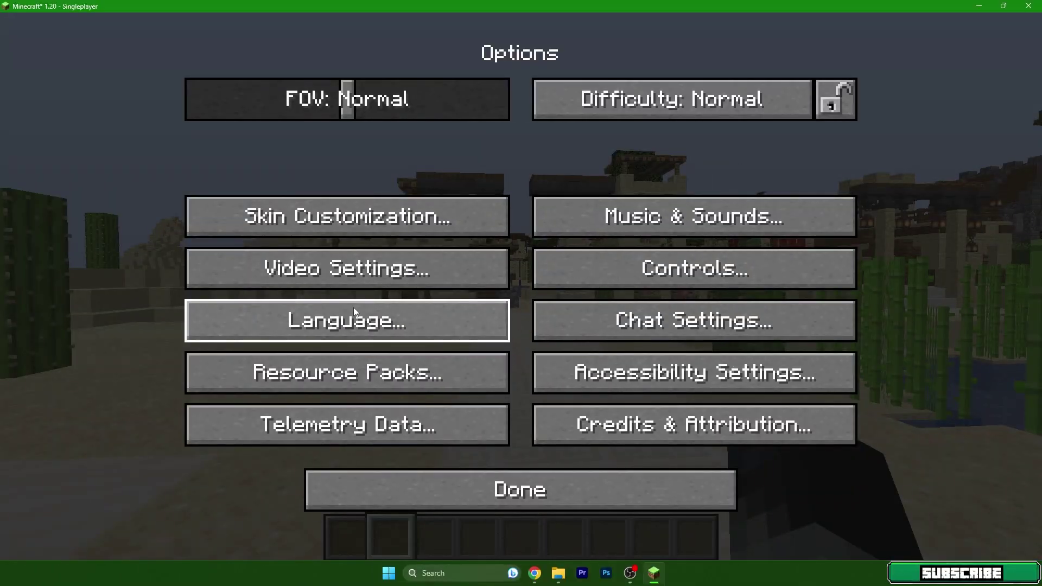
pyautogui.click(354, 371)
pyautogui.press('Escape')
pyautogui.click(348, 268)
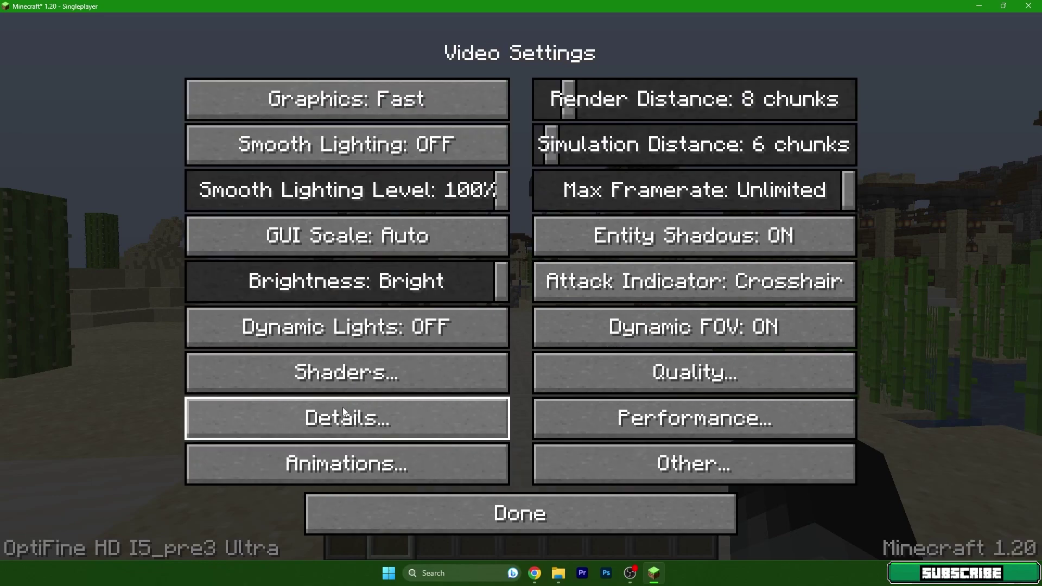
pyautogui.click(346, 411)
# Turn View Bobbing back ON, set Vignette to Fast, and switch Stars and Show Capes OFF
pyautogui.click(365, 327)
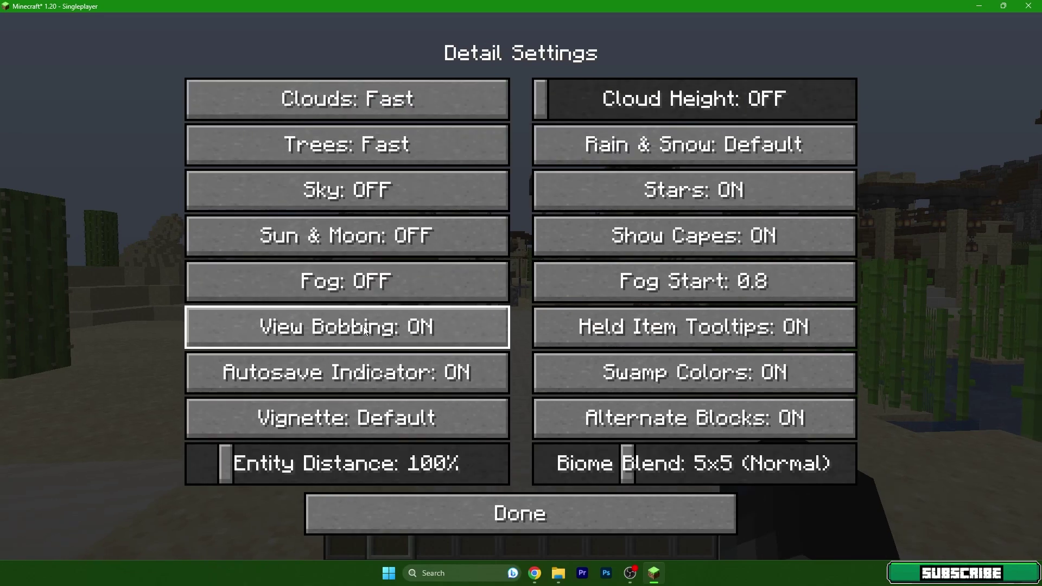
pyautogui.click(359, 419)
pyautogui.click(359, 419)
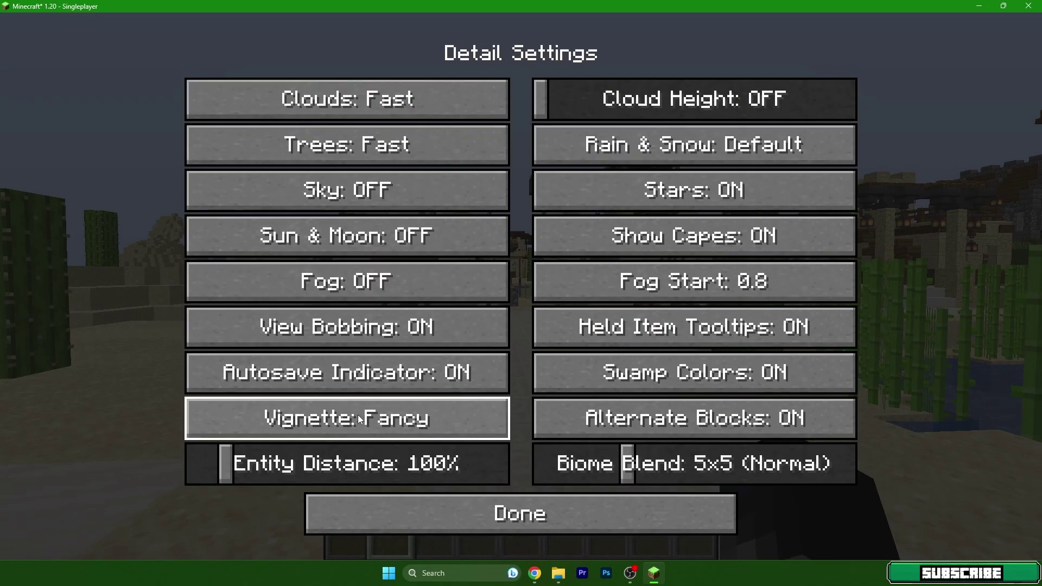
pyautogui.click(360, 419)
pyautogui.click(359, 419)
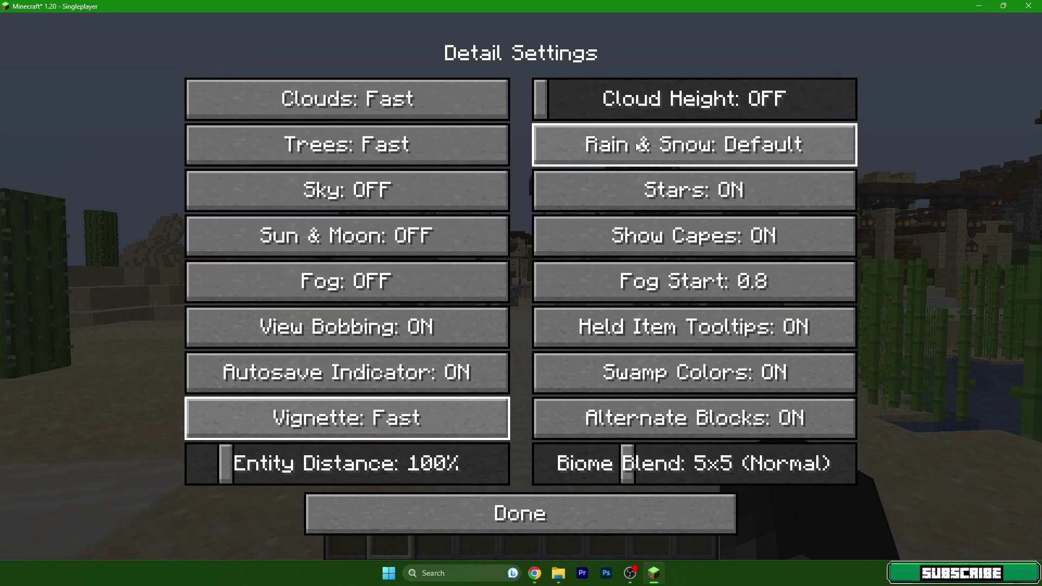
pyautogui.click(695, 193)
pyautogui.click(722, 242)
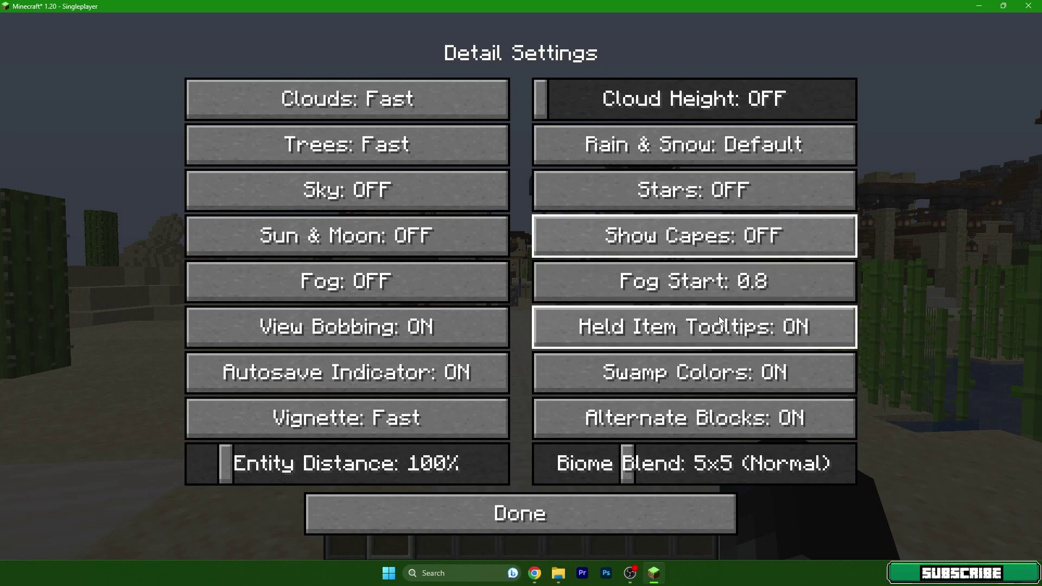
# Set Biome Blend to OFF (Fastest) and back out of the menus to gameplay
pyautogui.click(617, 465)
pyautogui.press('Left')
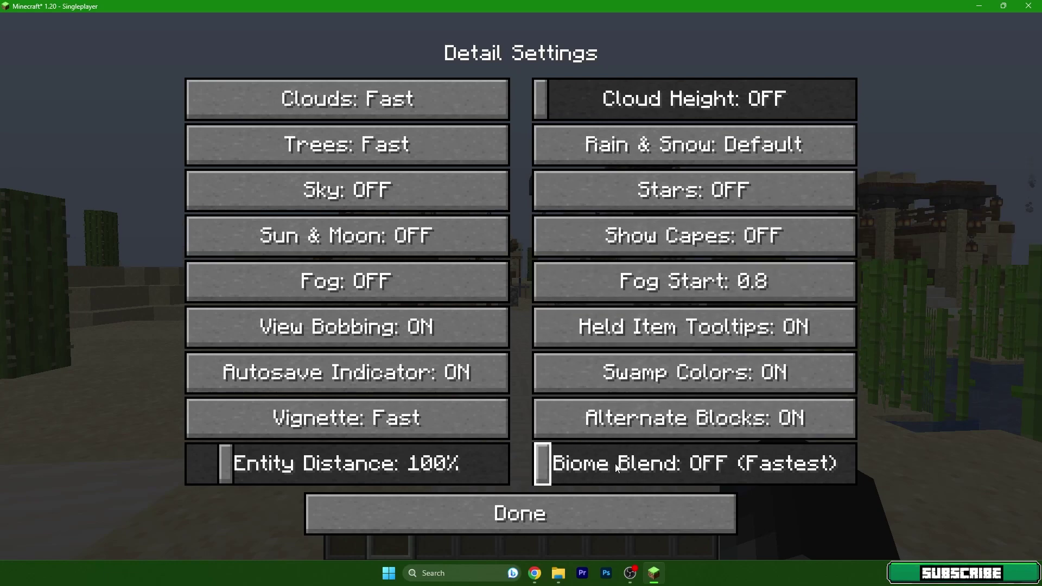
pyautogui.click(545, 522)
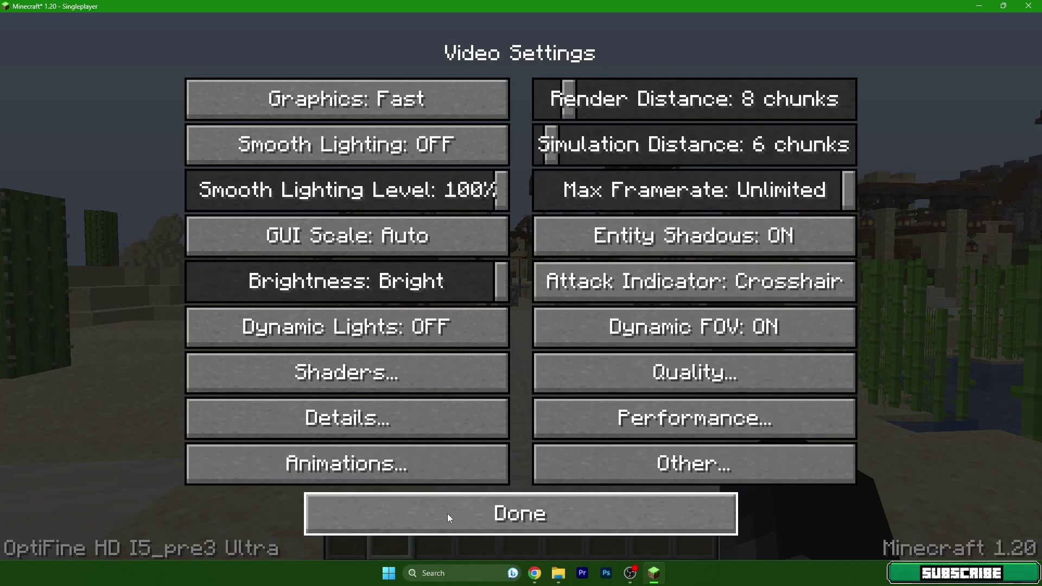
pyautogui.click(326, 373)
pyautogui.click(546, 515)
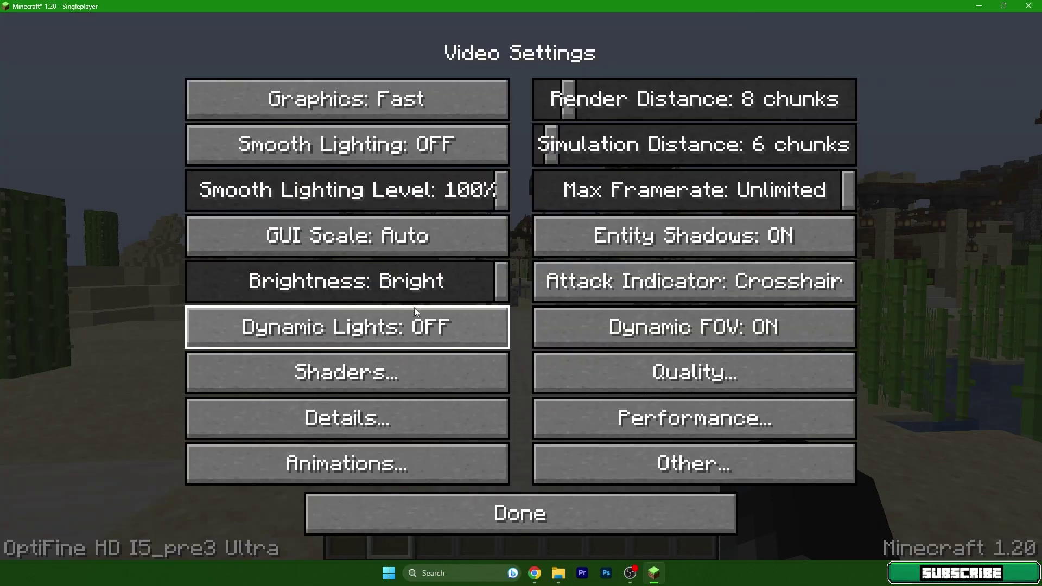
pyautogui.click(321, 364)
pyautogui.click(503, 518)
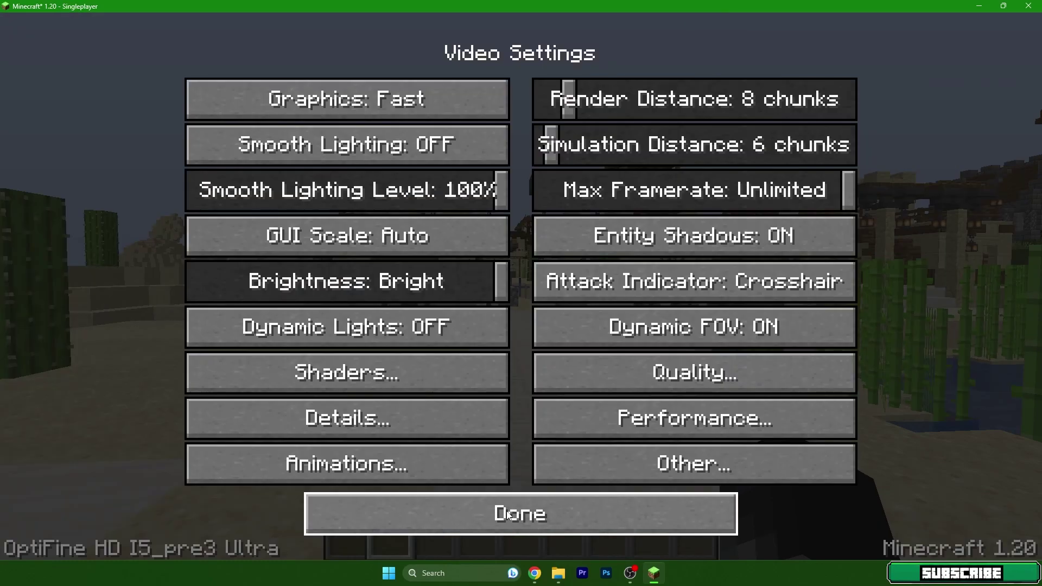
pyautogui.click(507, 515)
pyautogui.click(509, 502)
pyautogui.click(511, 202)
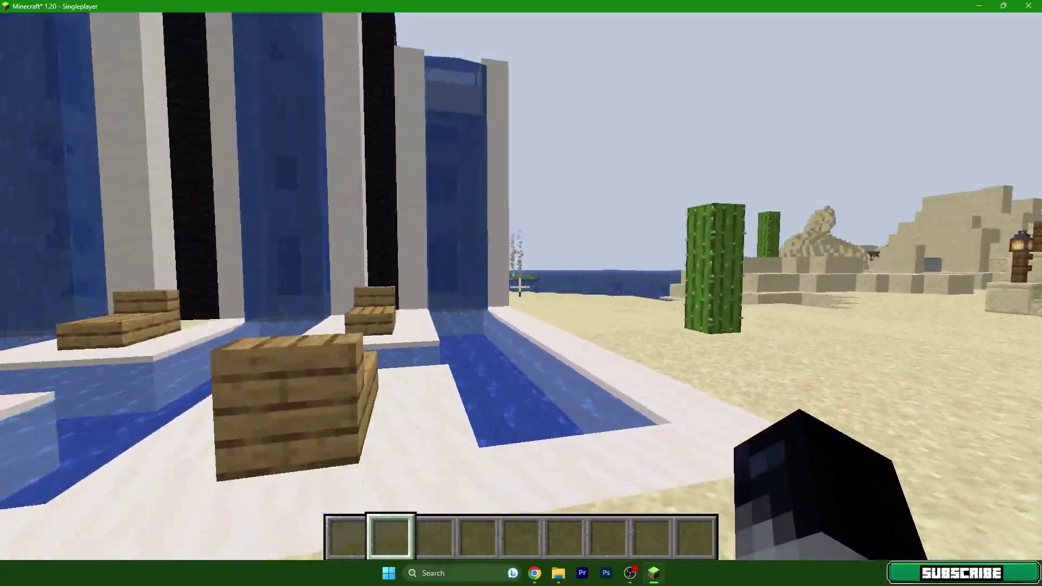
pyautogui.press('w')
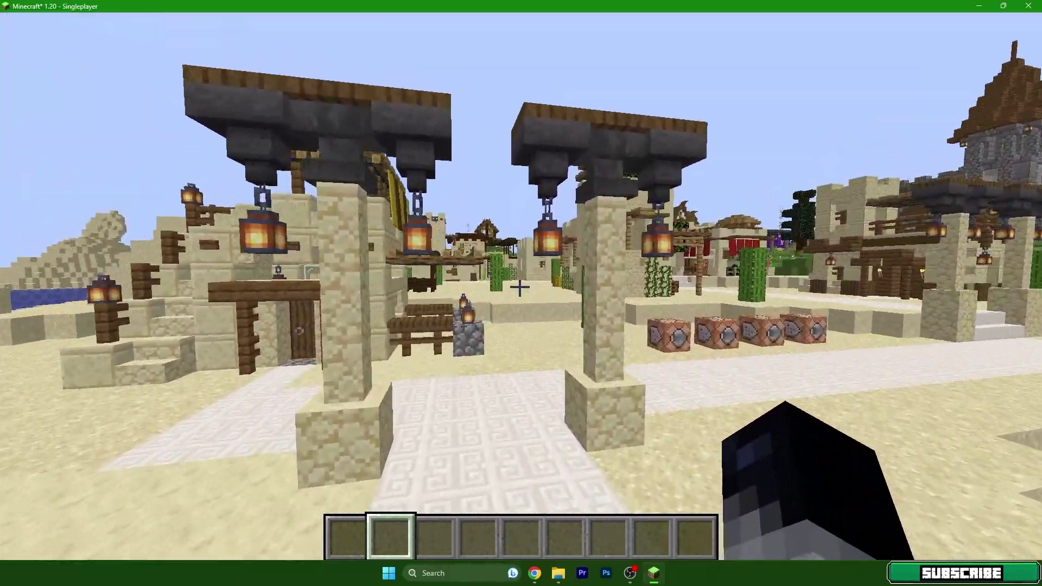
pyautogui.press('w')
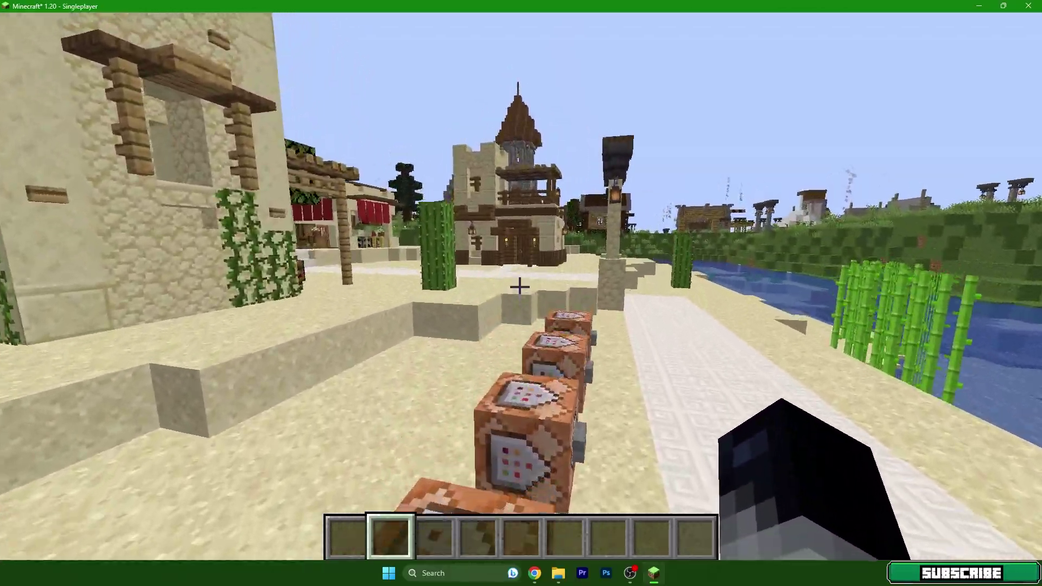
pyautogui.press('w')
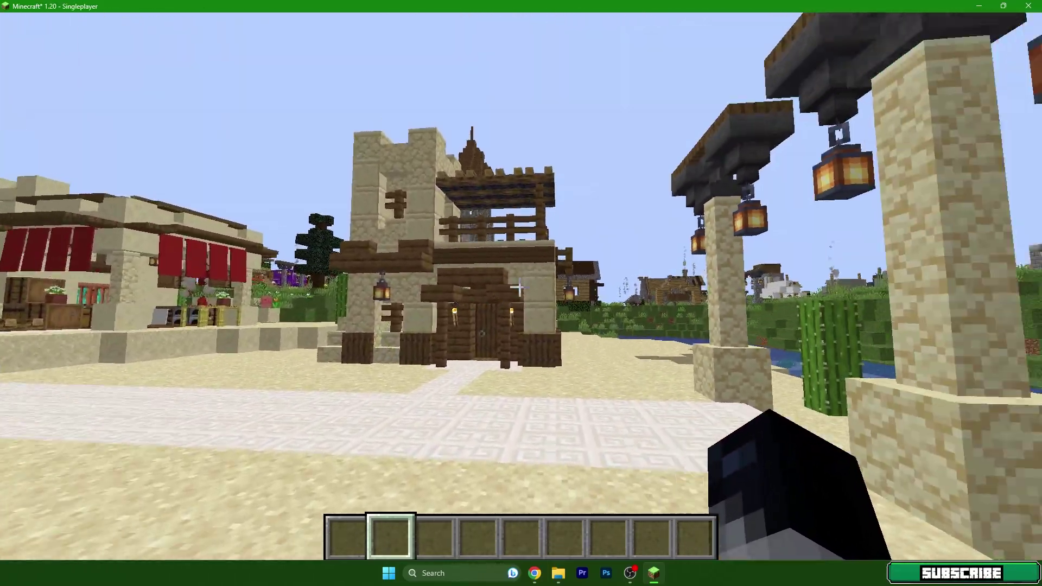
pyautogui.press('w')
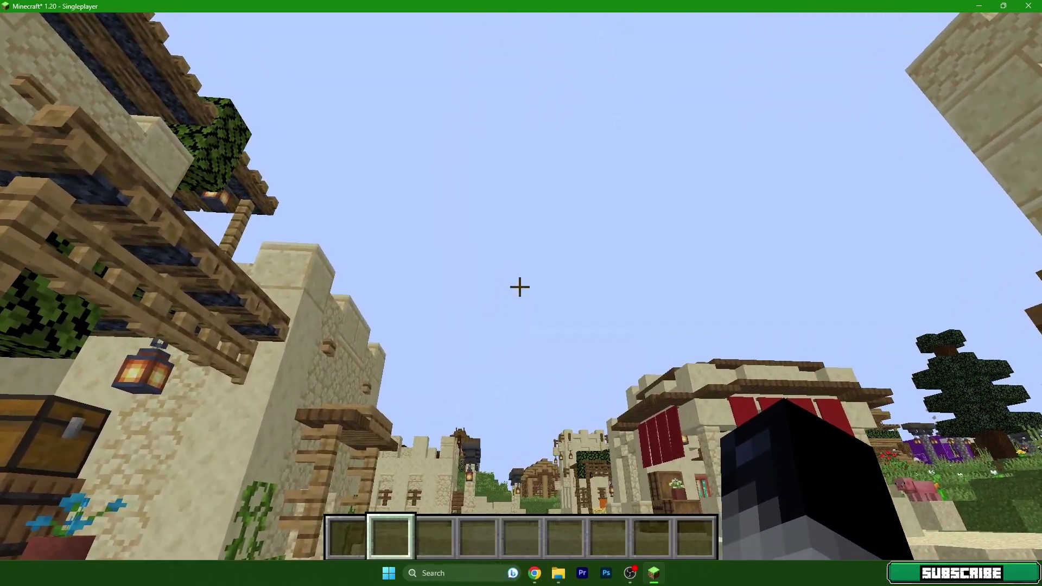
pyautogui.hotkey('shift', 'F3')
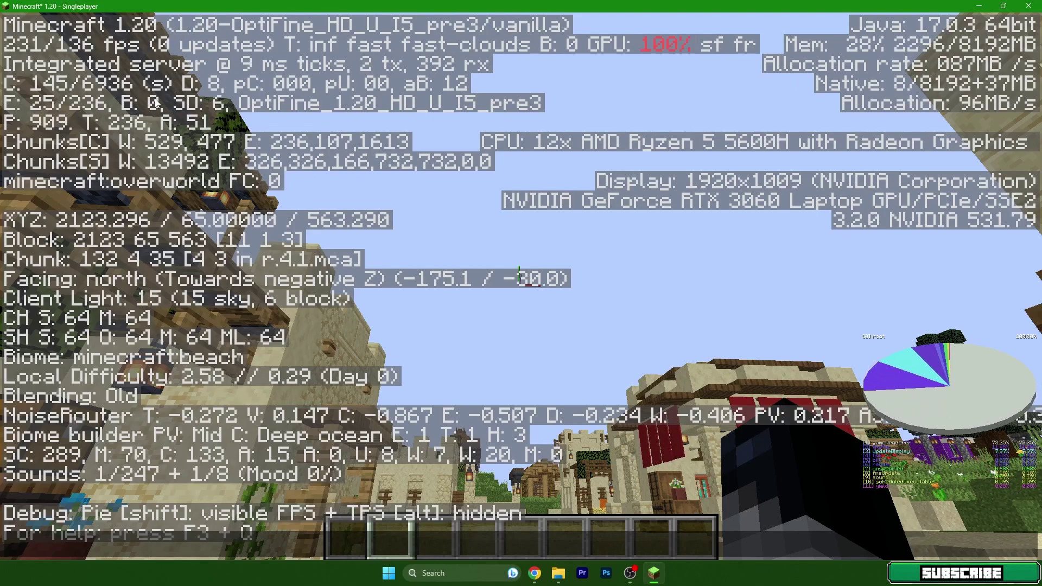
pyautogui.press('Escape')
pyautogui.press('F3')
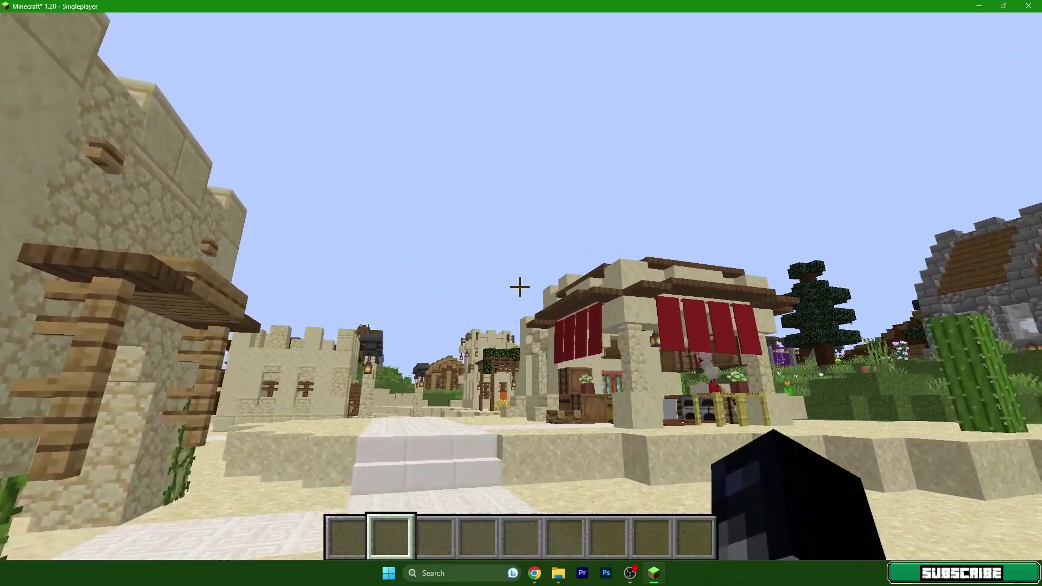
pyautogui.press('w')
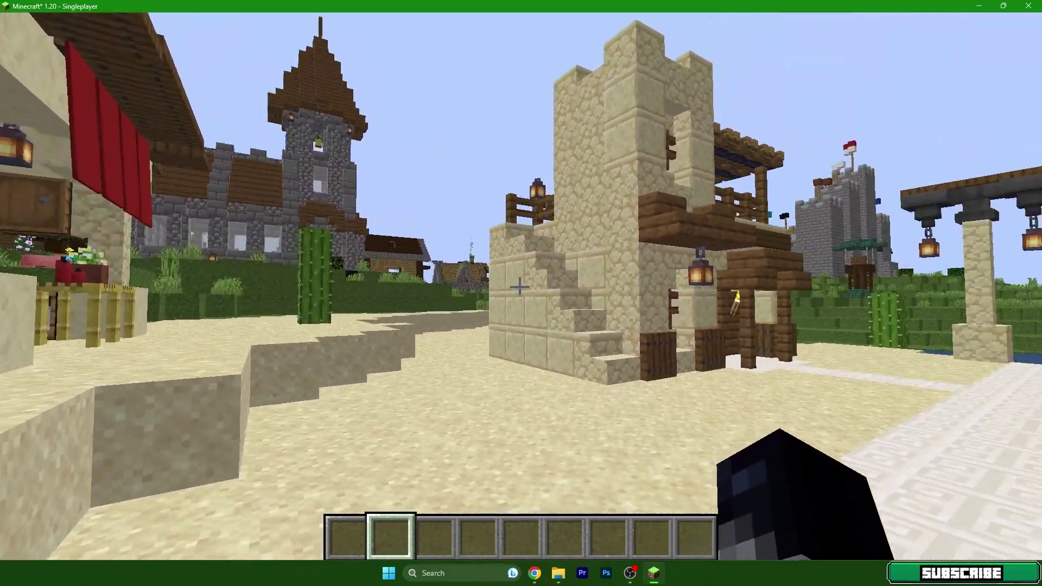